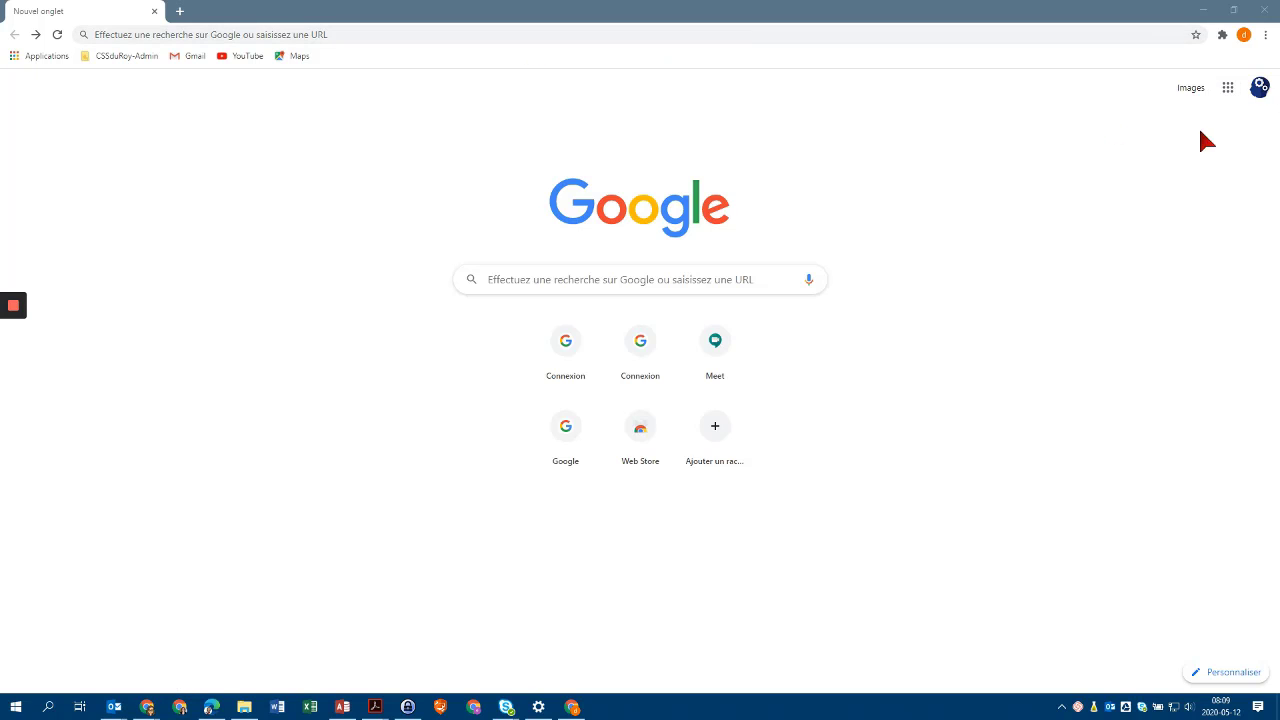
Open YouTube in Chrome from the Google apps launcher.
click(1228, 90)
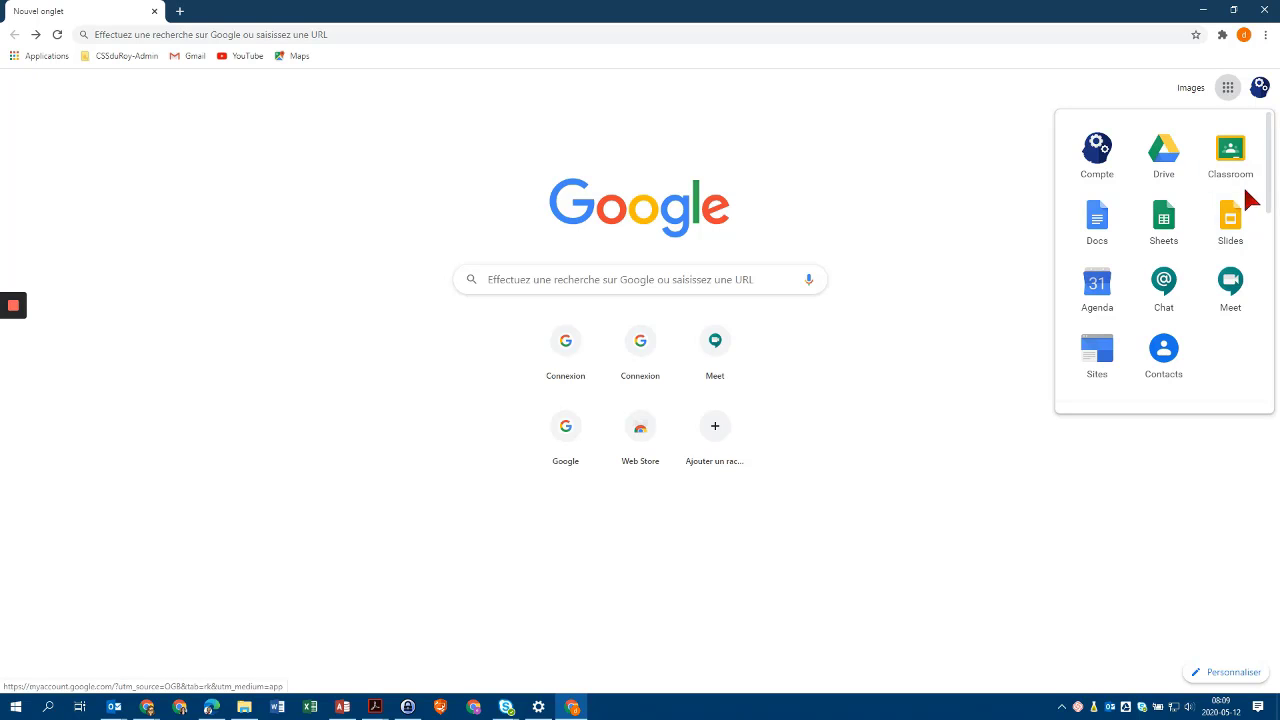
scroll(1246, 250, down, 3)
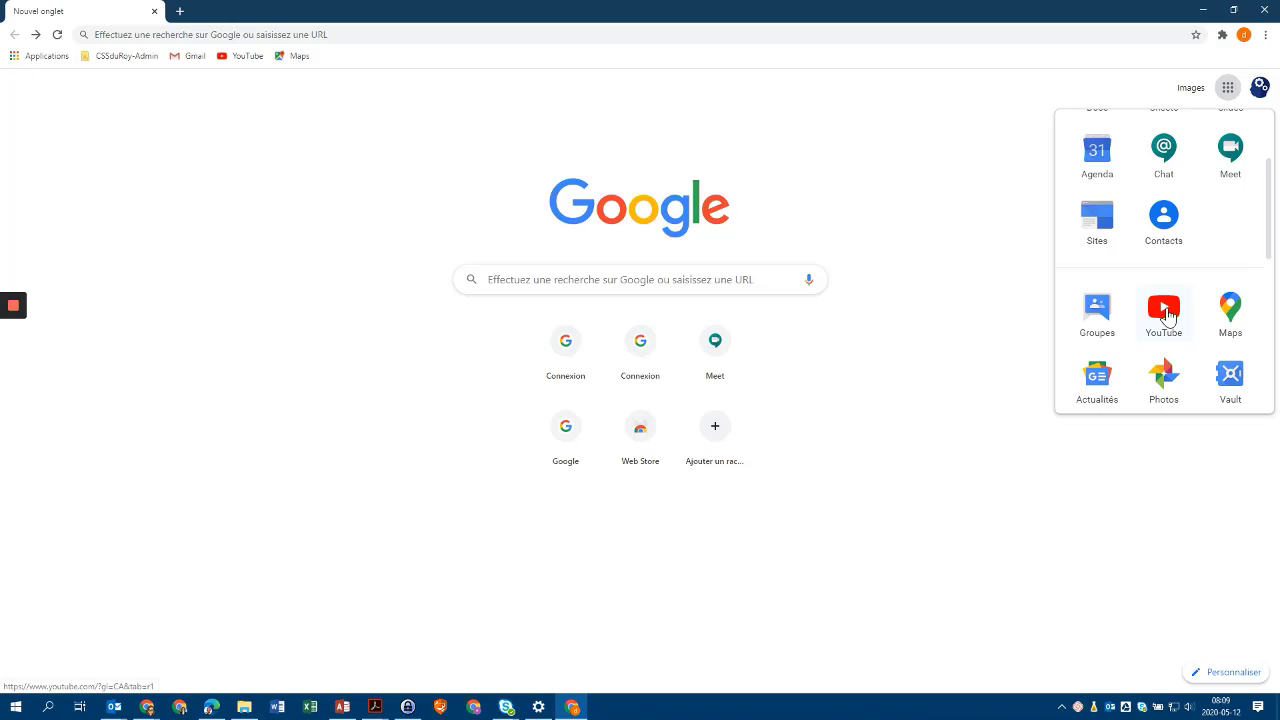
click(1165, 312)
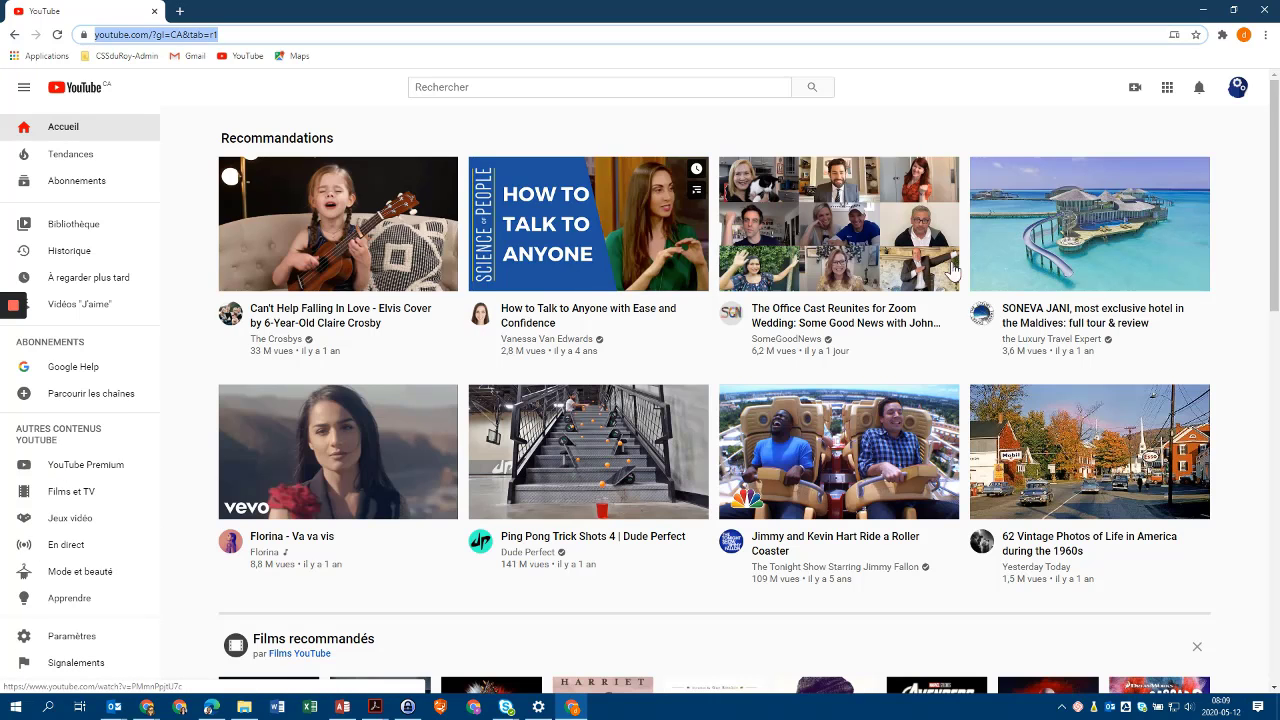
Start a video upload and create a channel under the account's own name.
click(1135, 95)
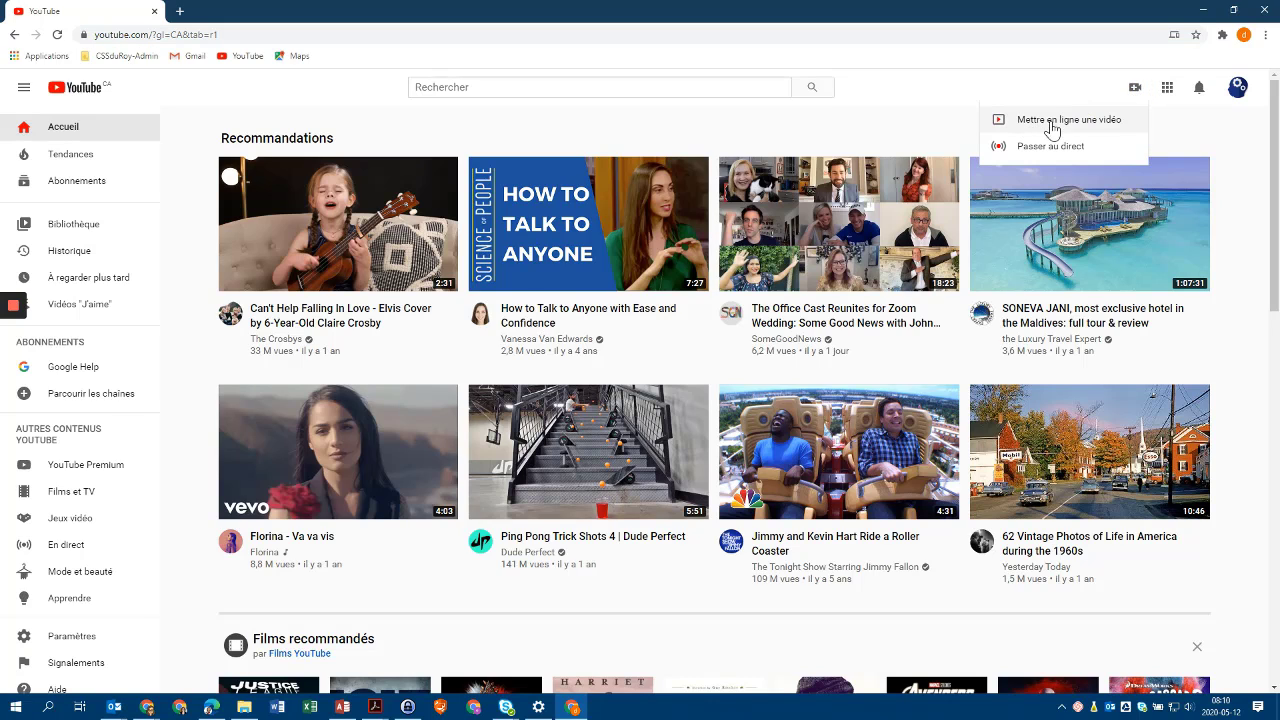
click(1085, 120)
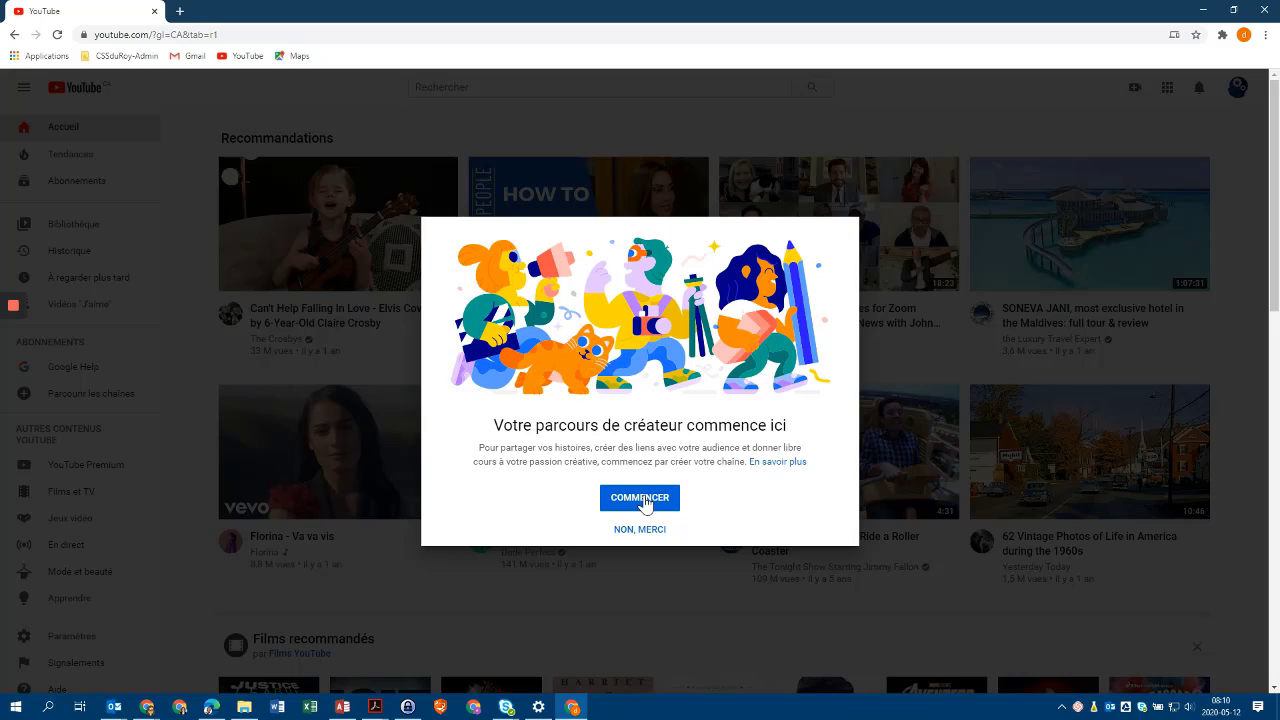
click(641, 499)
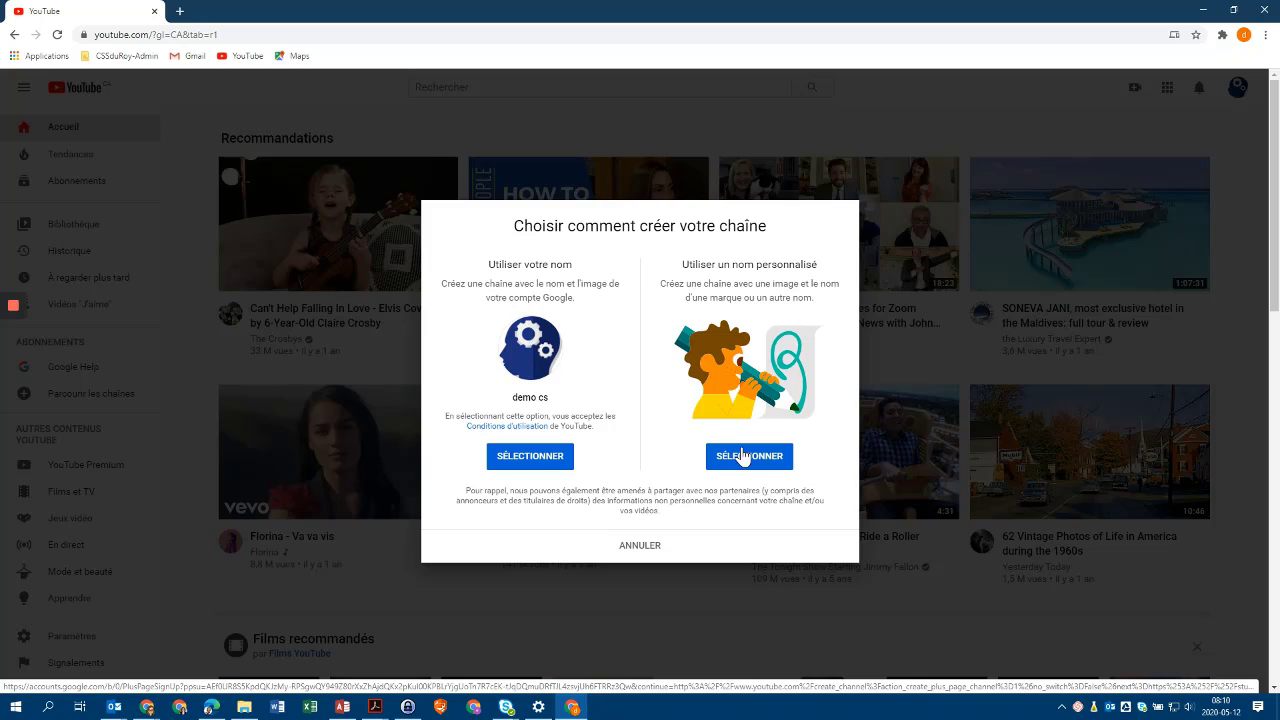
click(534, 458)
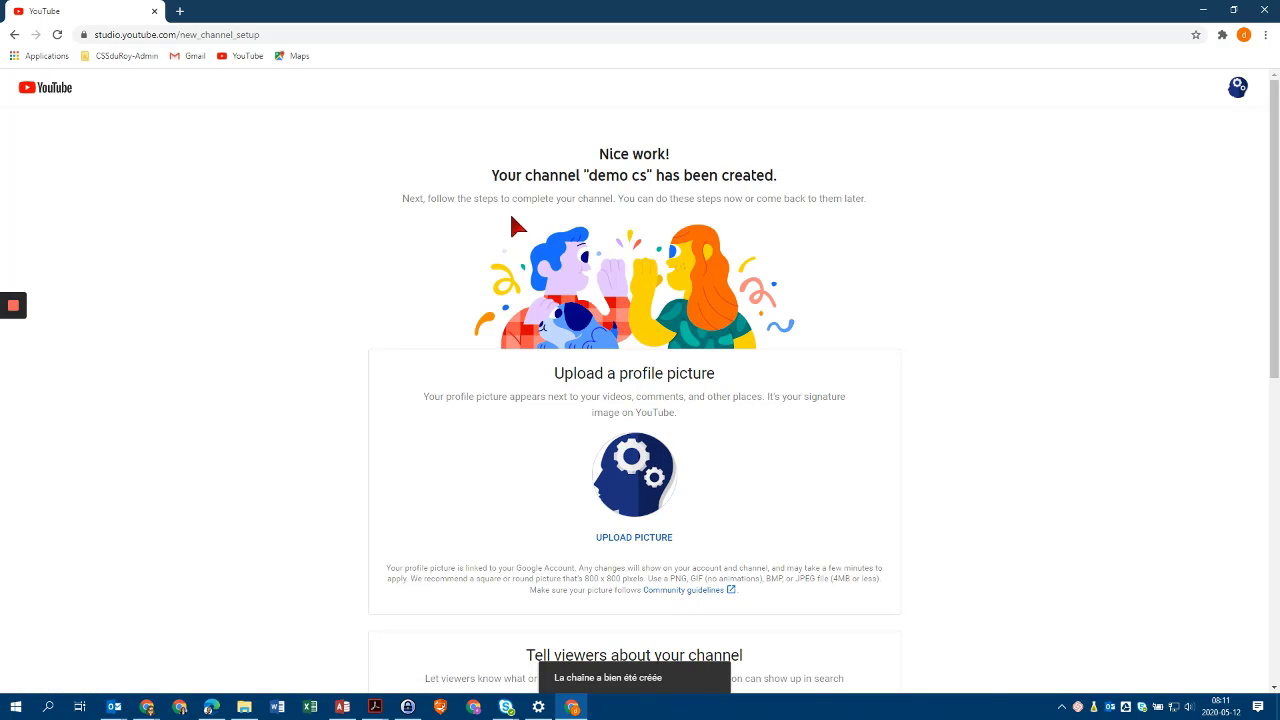
Defer the optional channel setup to reach the new 'demo cs' channel page.
scroll(640, 325, down, 1)
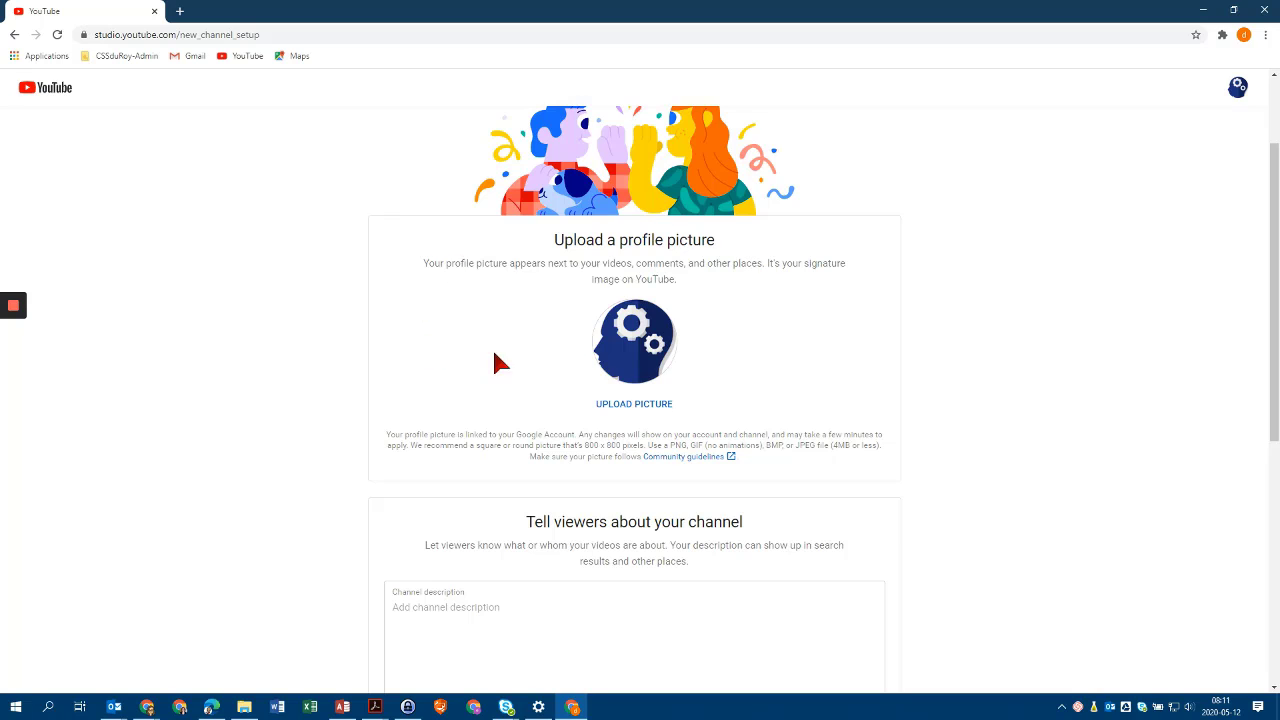
scroll(640, 400, down, 5)
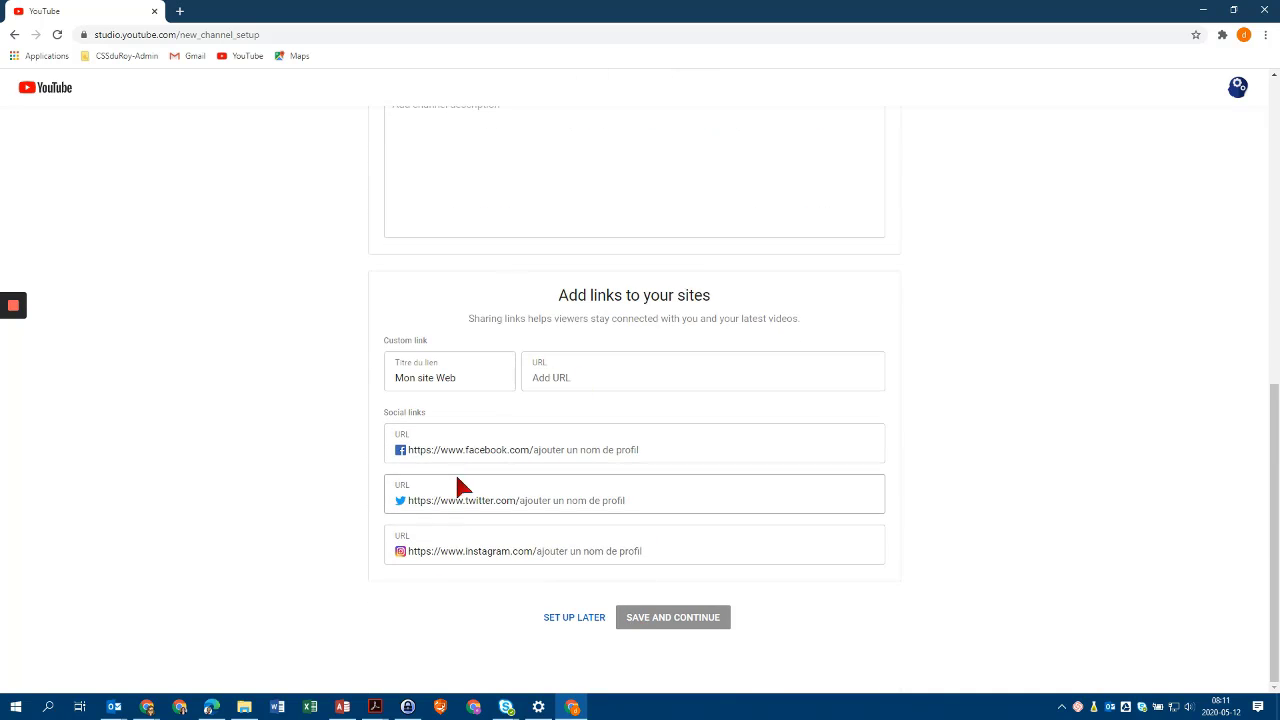
scroll(794, 330, up, 8)
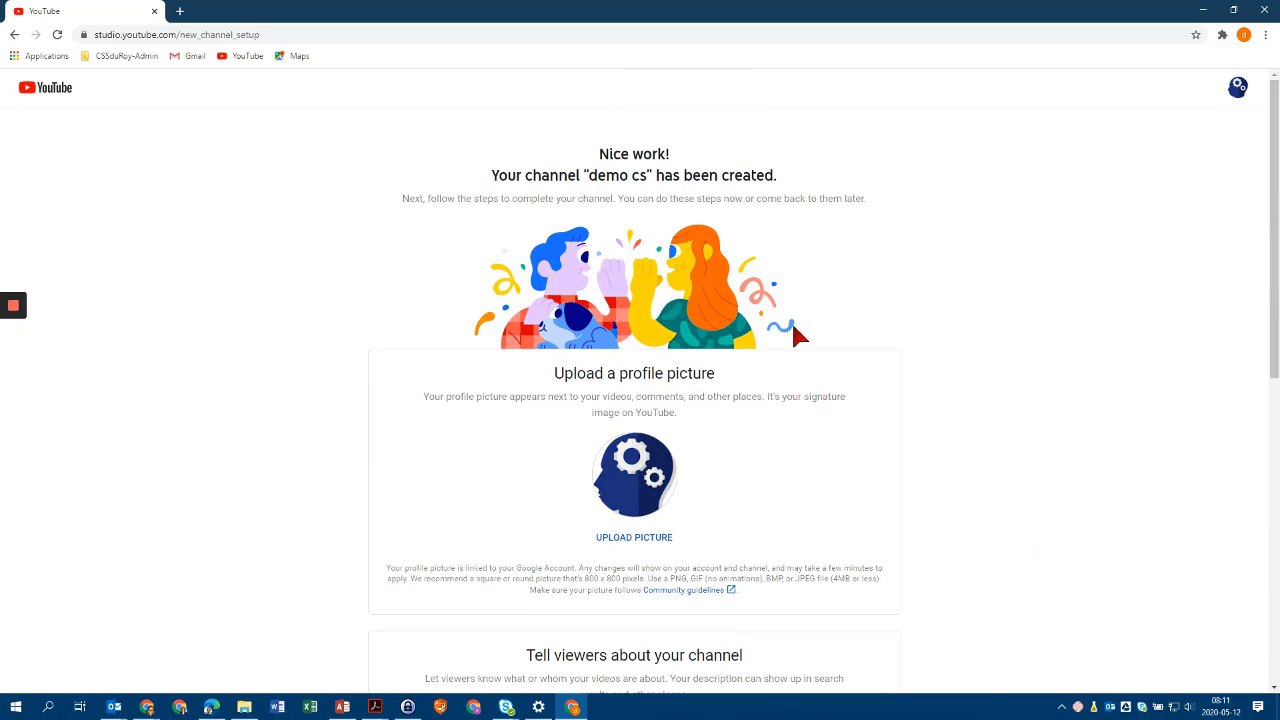
scroll(471, 434, down, 6)
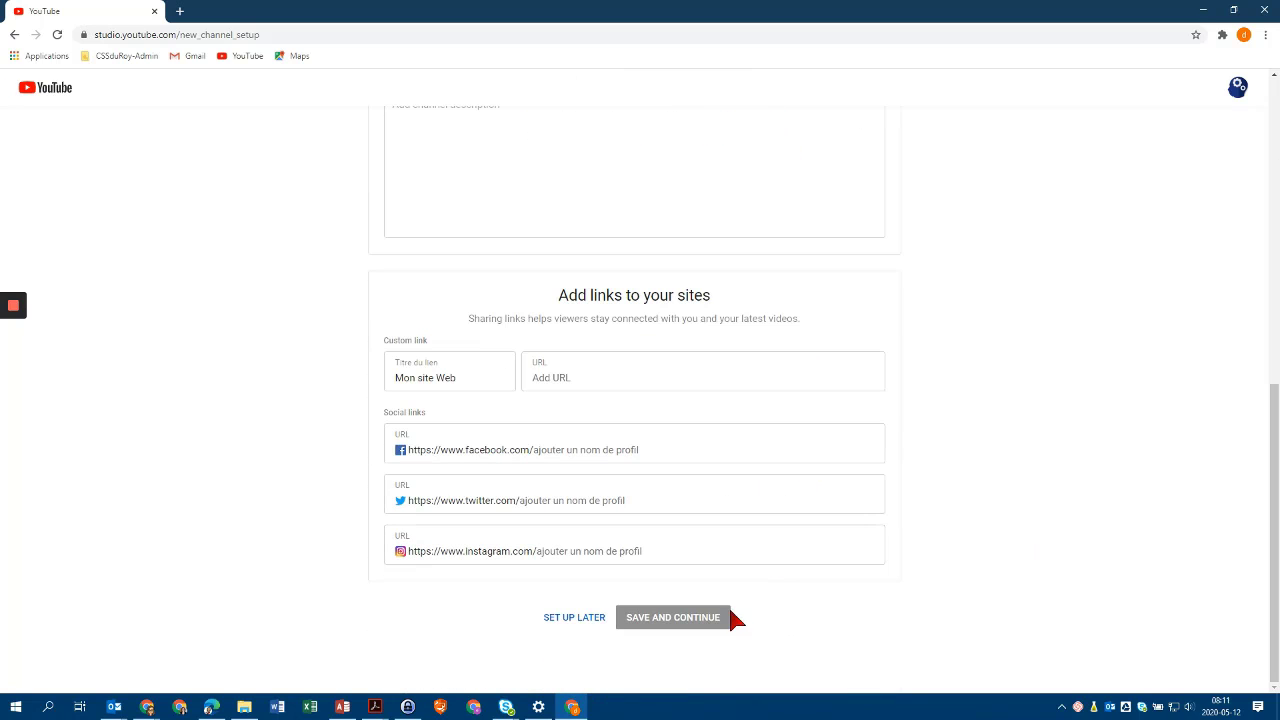
click(573, 618)
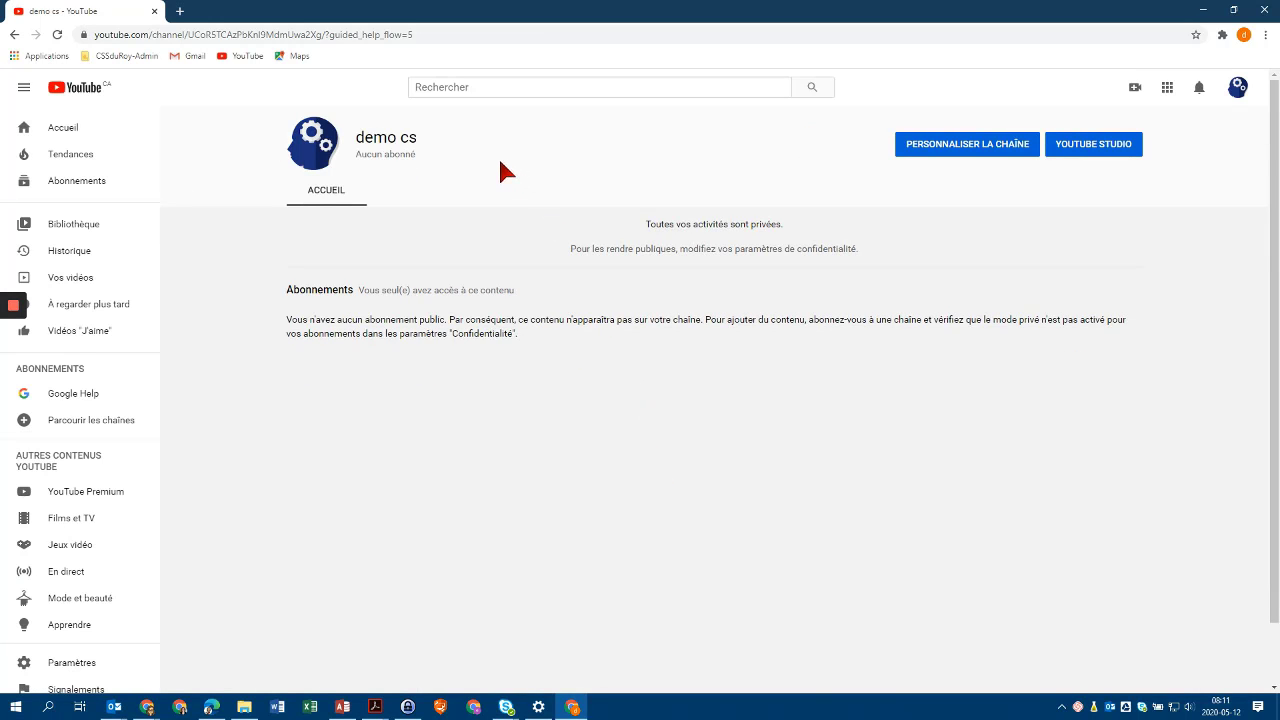
Go through Personnaliser la chaîne and Ma chaîne, then choose Mettre en ligne une vidéo in Studio.
click(977, 149)
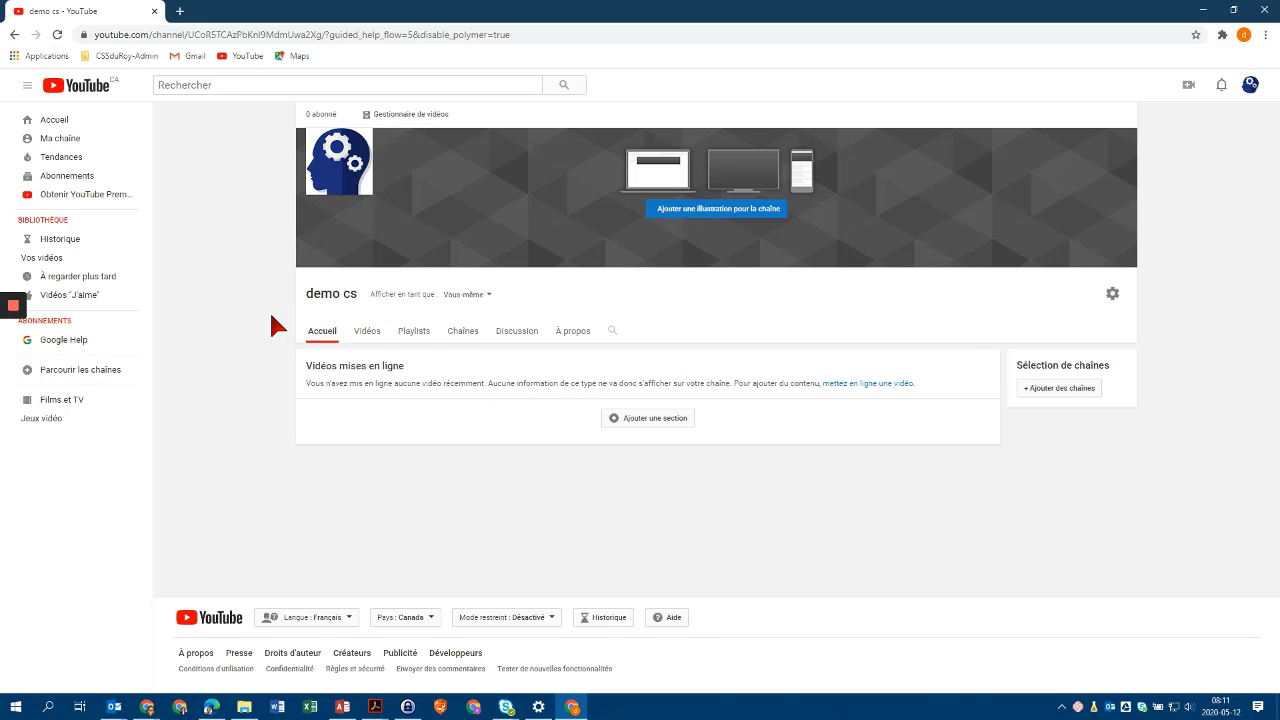
click(65, 145)
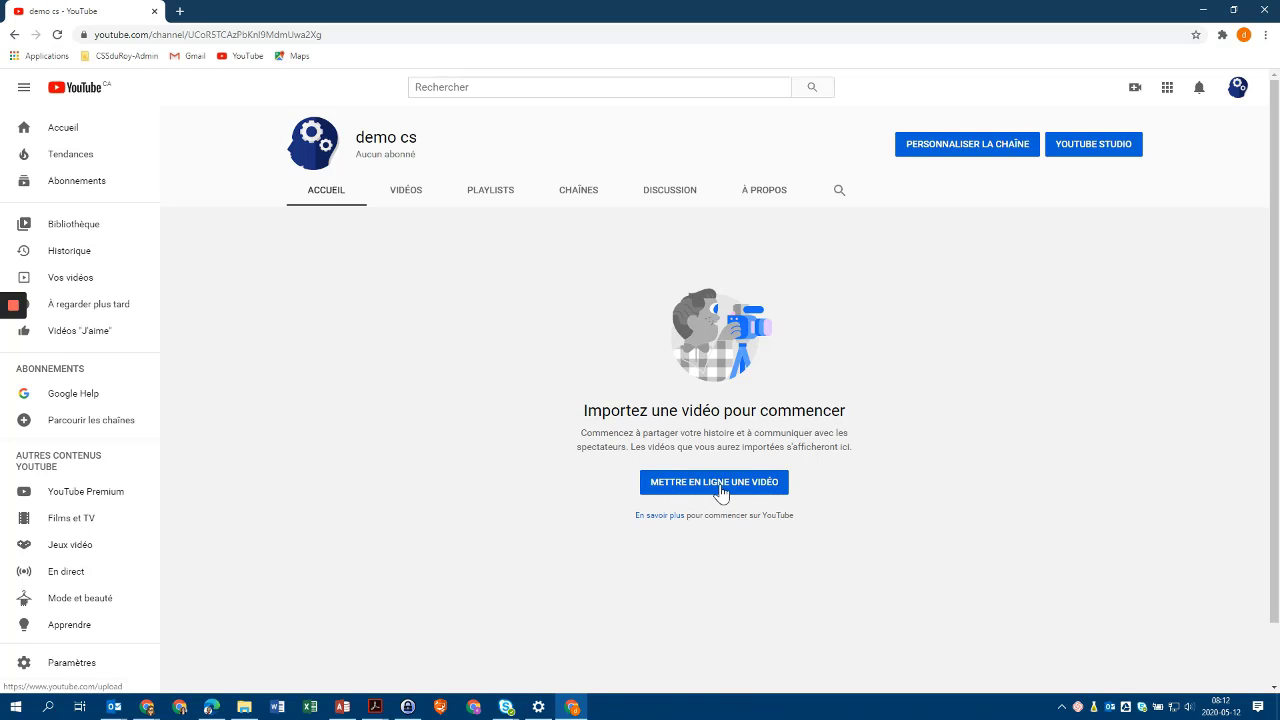
click(1137, 92)
click(1014, 121)
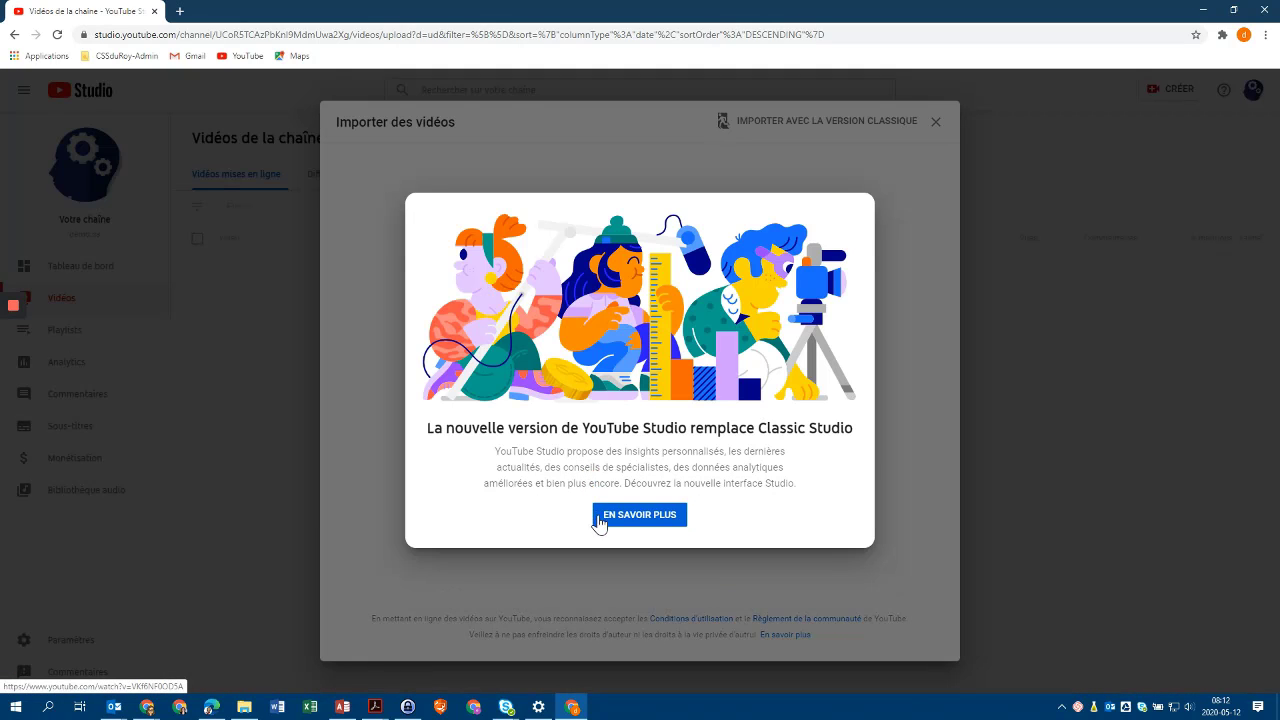
Dismiss the new-Studio notice, pause its promo video, and return to the Studio upload dialog.
click(664, 524)
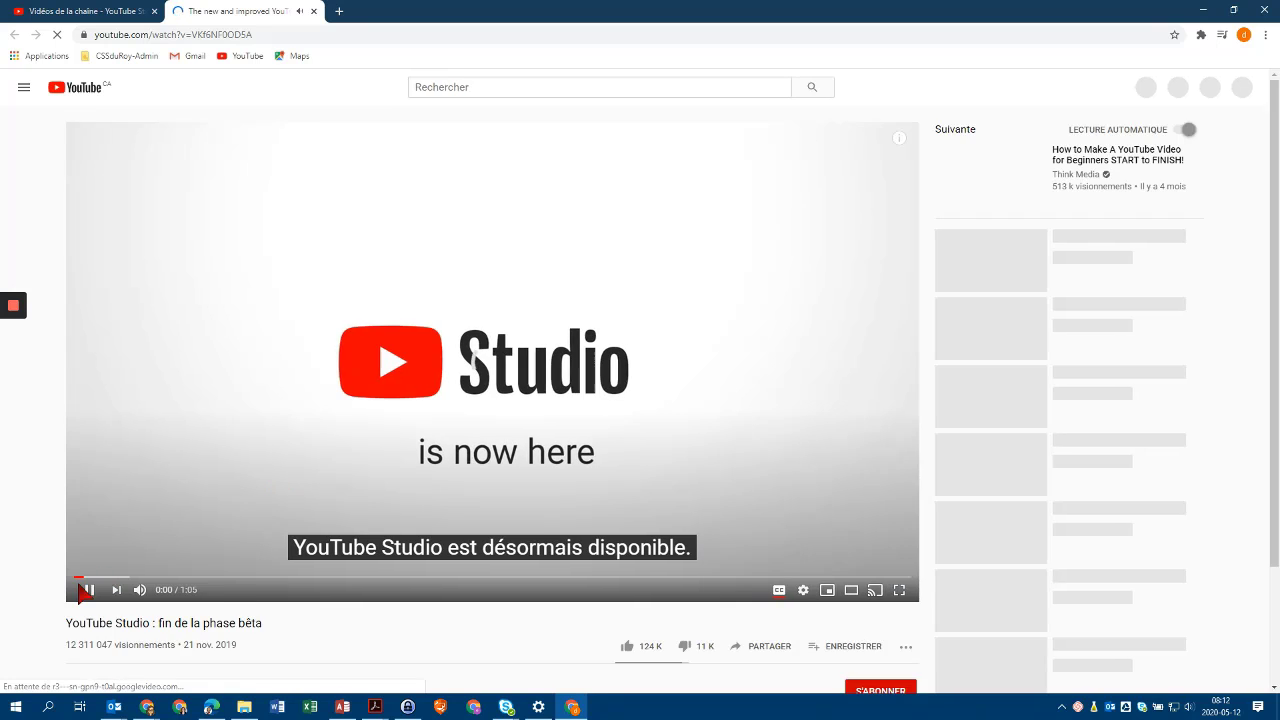
click(88, 590)
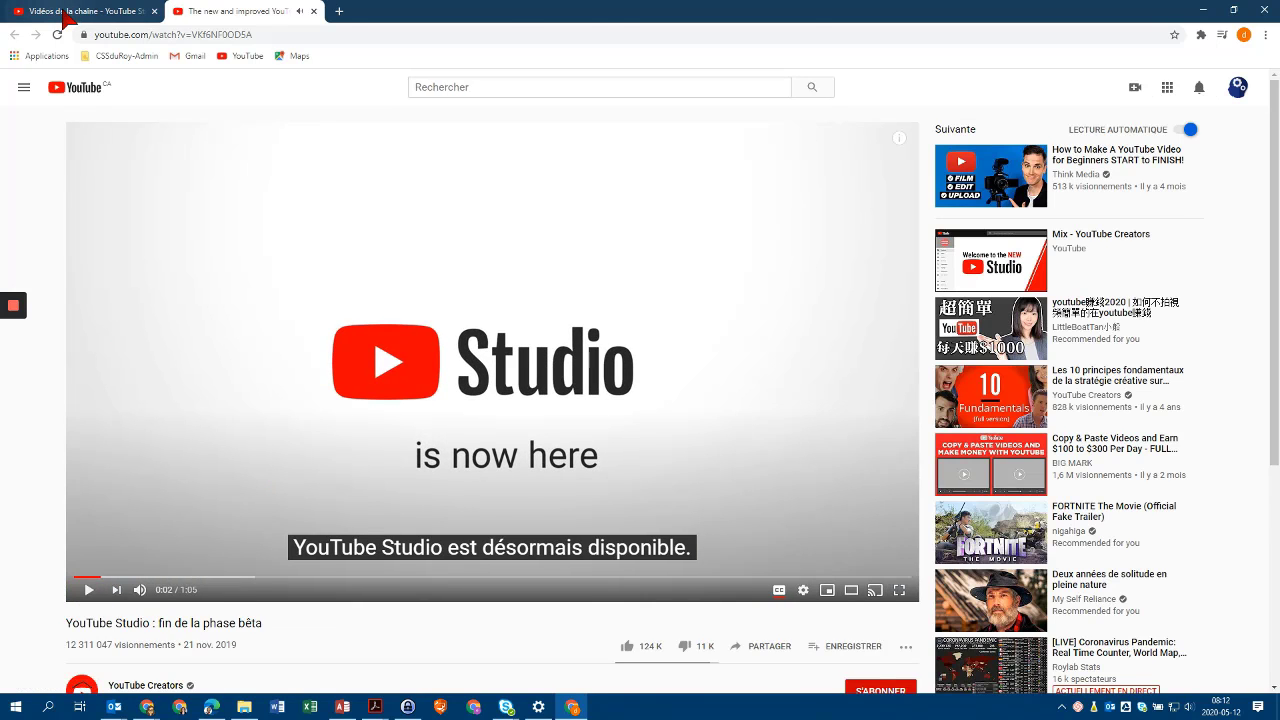
click(57, 17)
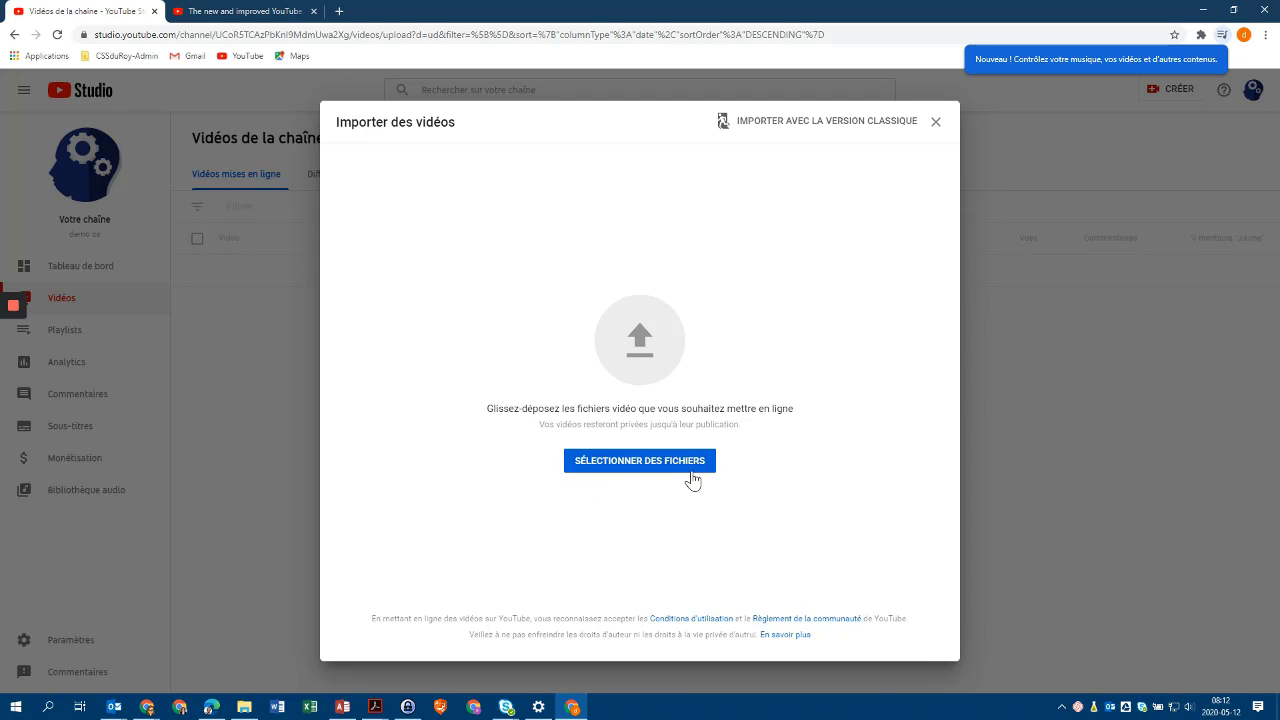
Upload '7 May, 2020 - Ajout compte dans Chrome.mp4' from Vidéos > Loom.
click(637, 462)
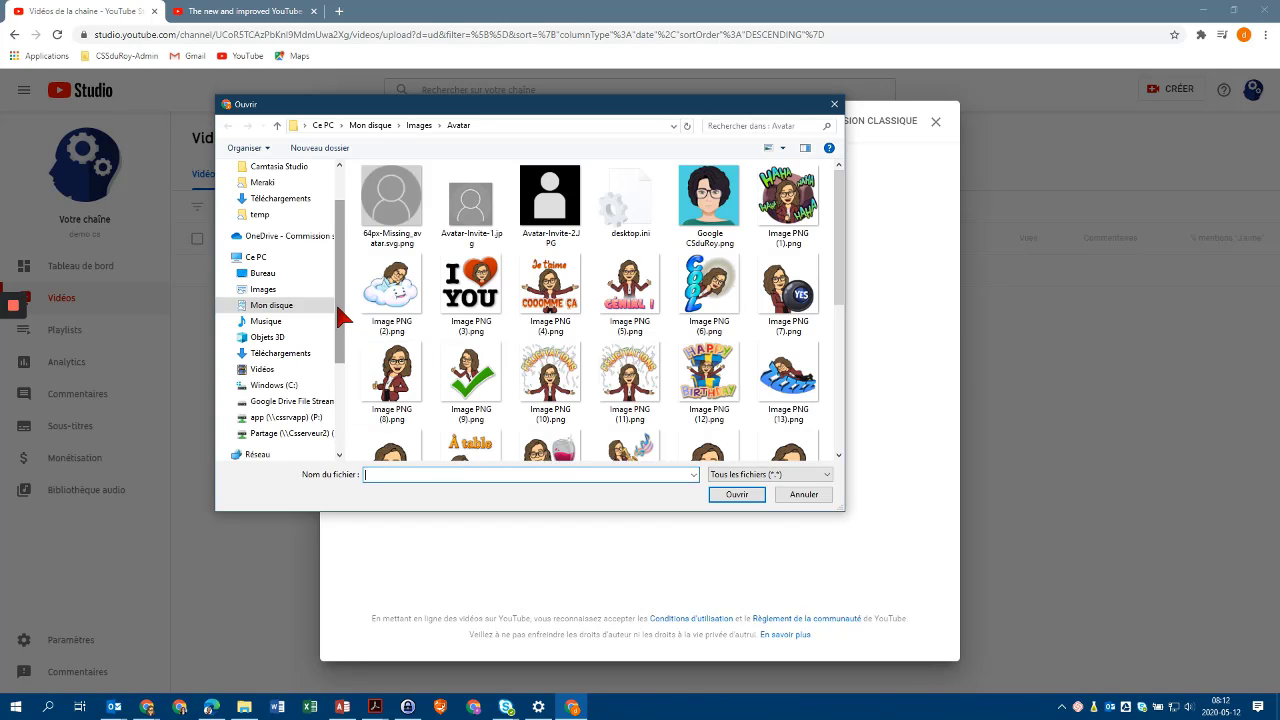
drag(343, 264, 338, 360)
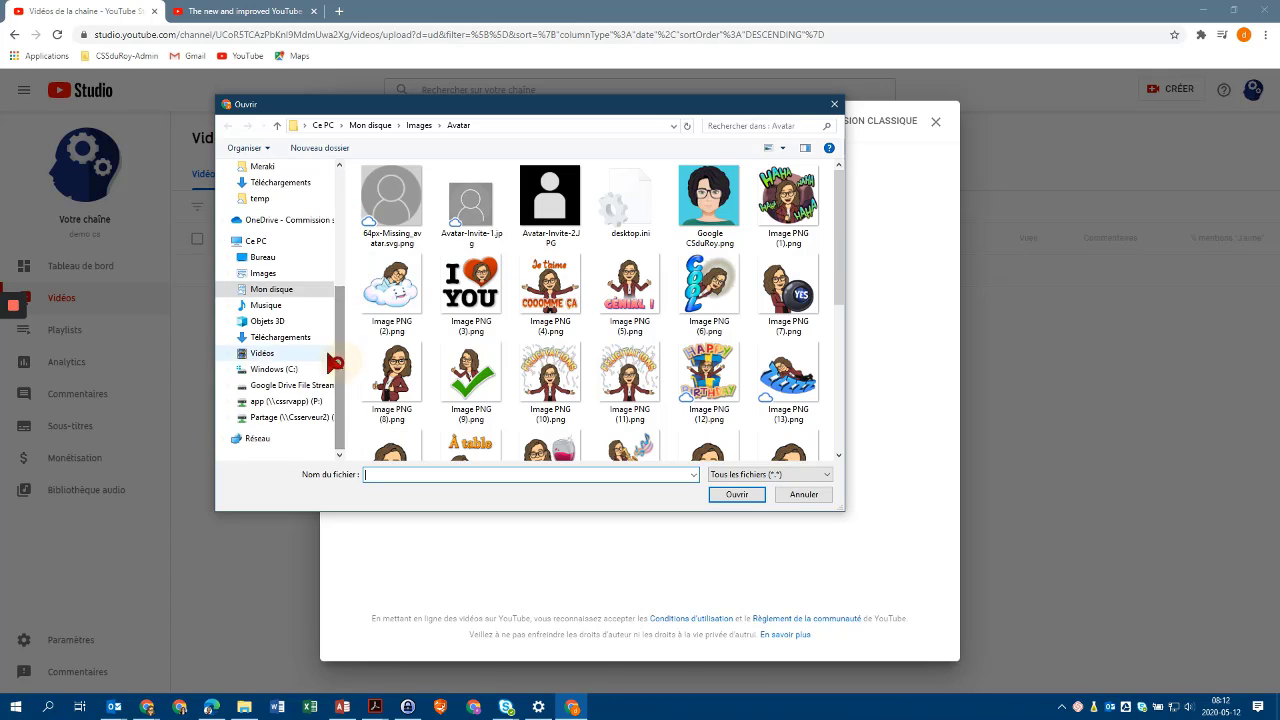
click(248, 358)
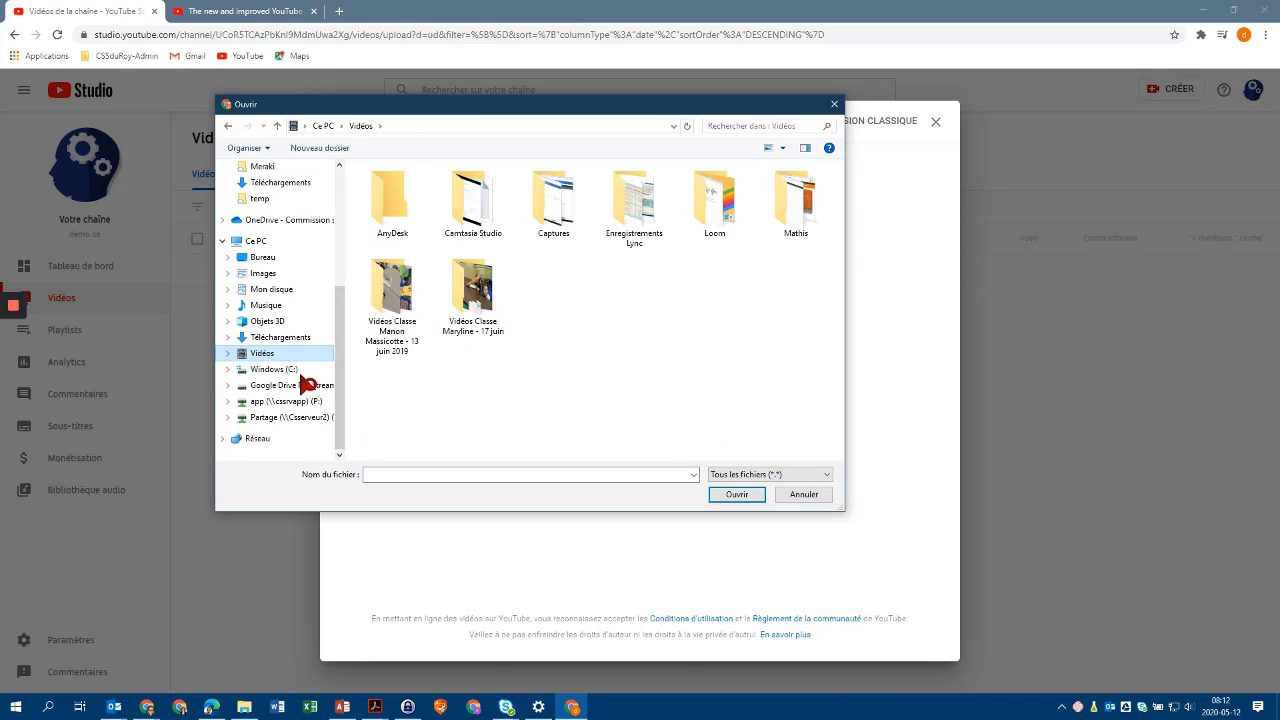
double_click(720, 210)
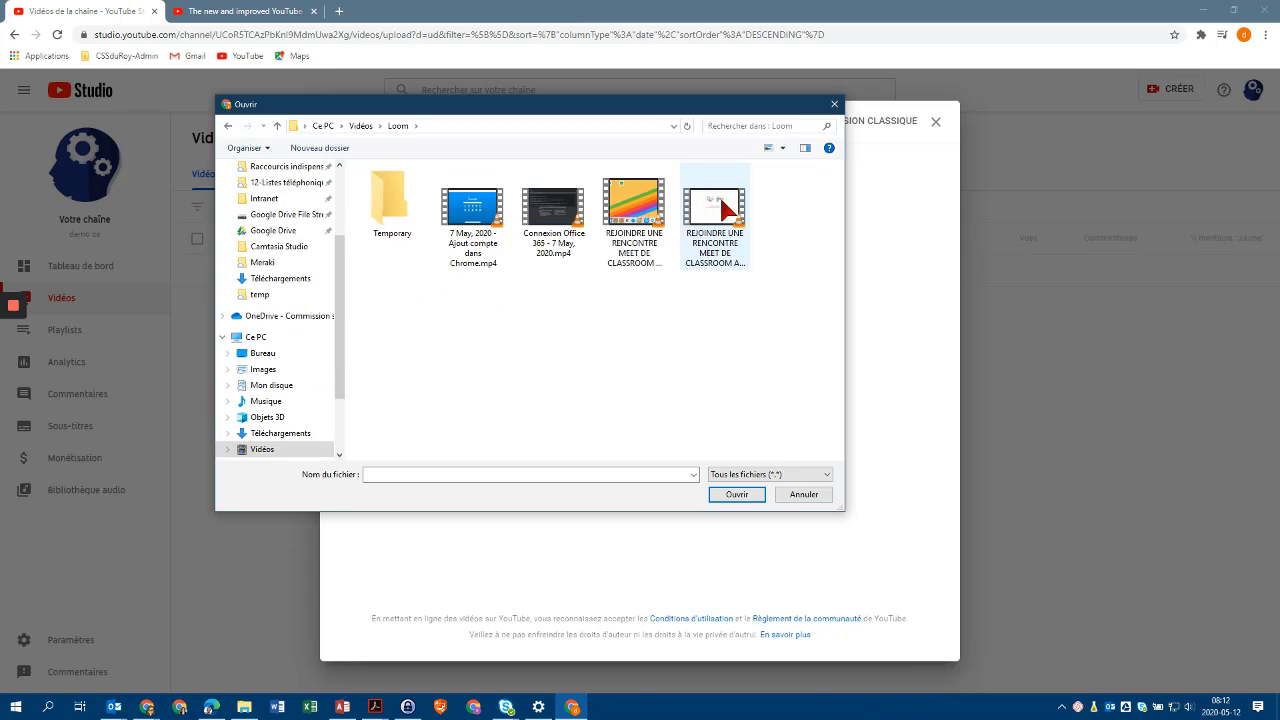
click(478, 213)
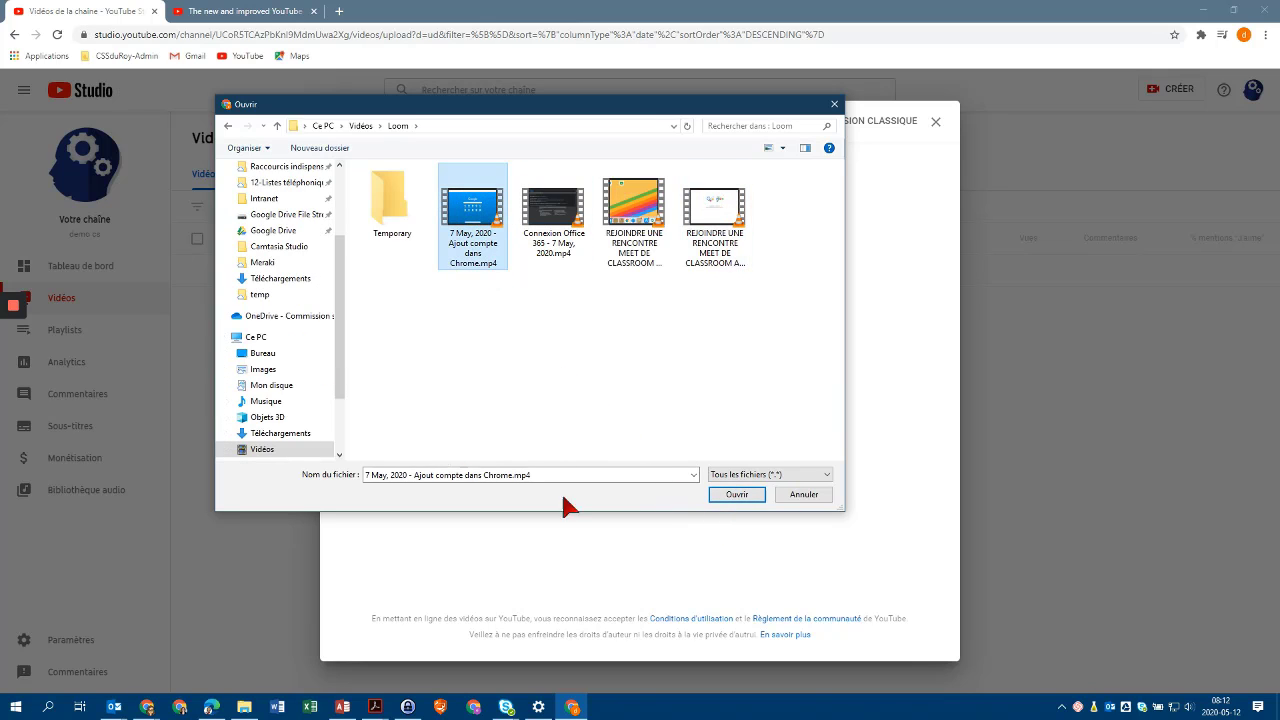
click(739, 492)
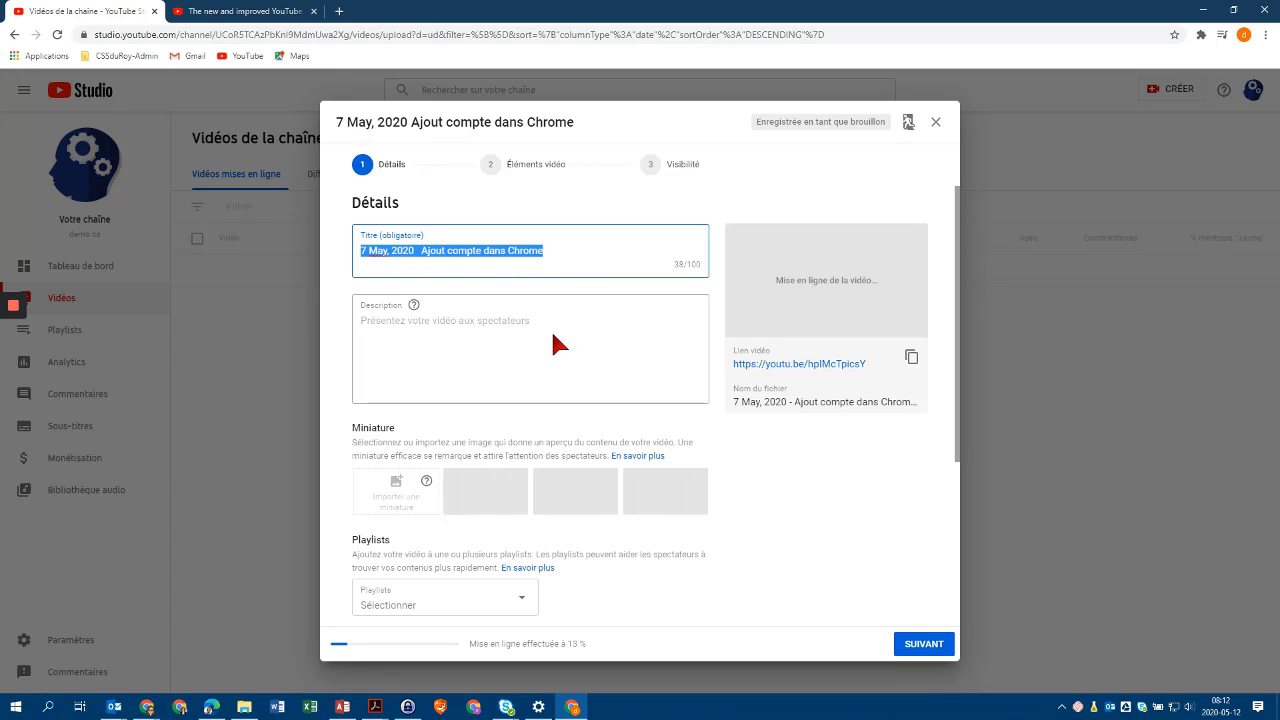
Change the title to 'Ajout compte dans Google Chrome' by removing the date and inserting 'Google'.
click(547, 246)
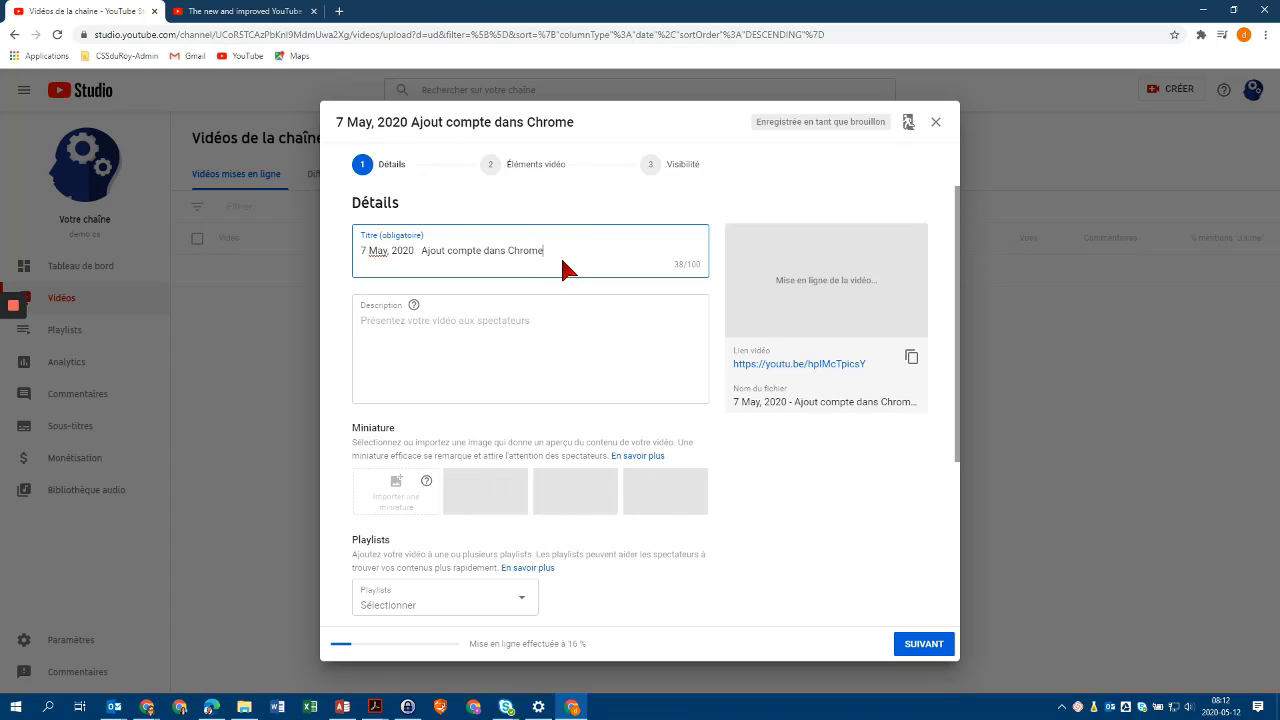
key(Home)
key(shift+Right)
key(shift+Right)
key(shift+Right)
key(shift+Right)
key(shift+Right)
key(shift+Right)
key(shift+Right)
key(shift+Right)
key(shift+Right)
key(shift+Right)
key(shift+Right)
key(shift+Right)
key(shift+Right)
key(shift+Right)
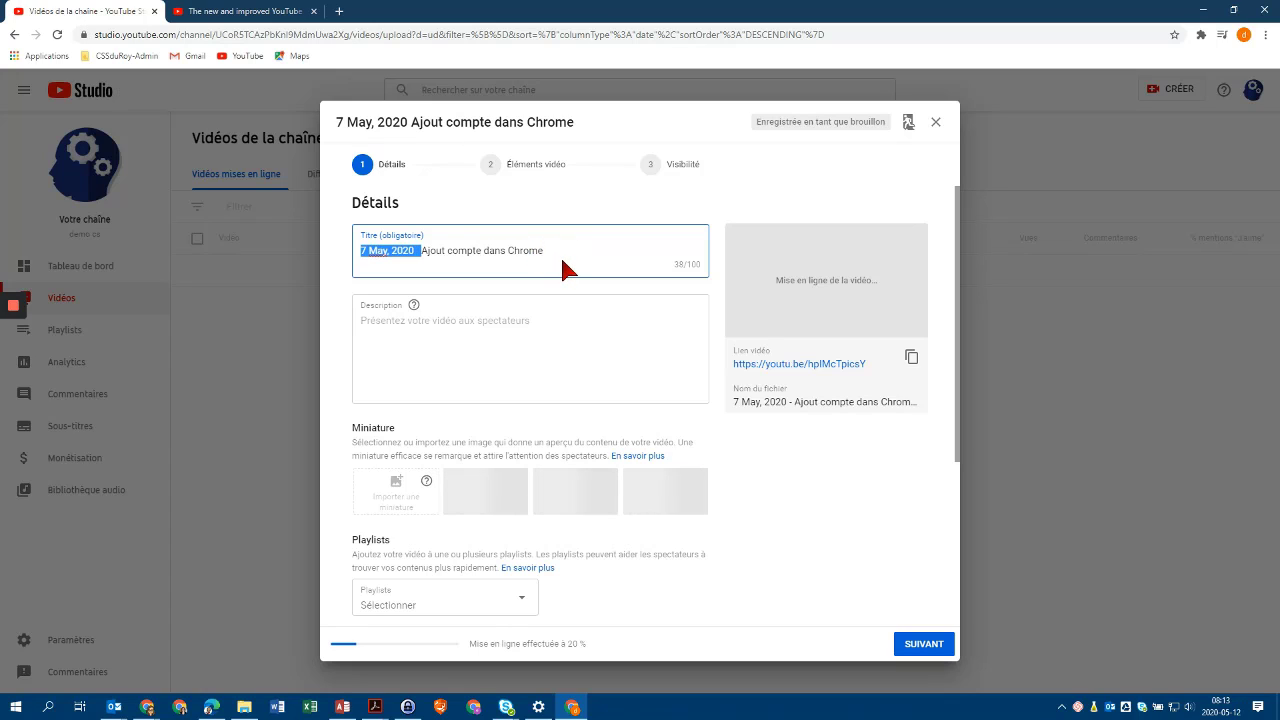
key(BackSpace)
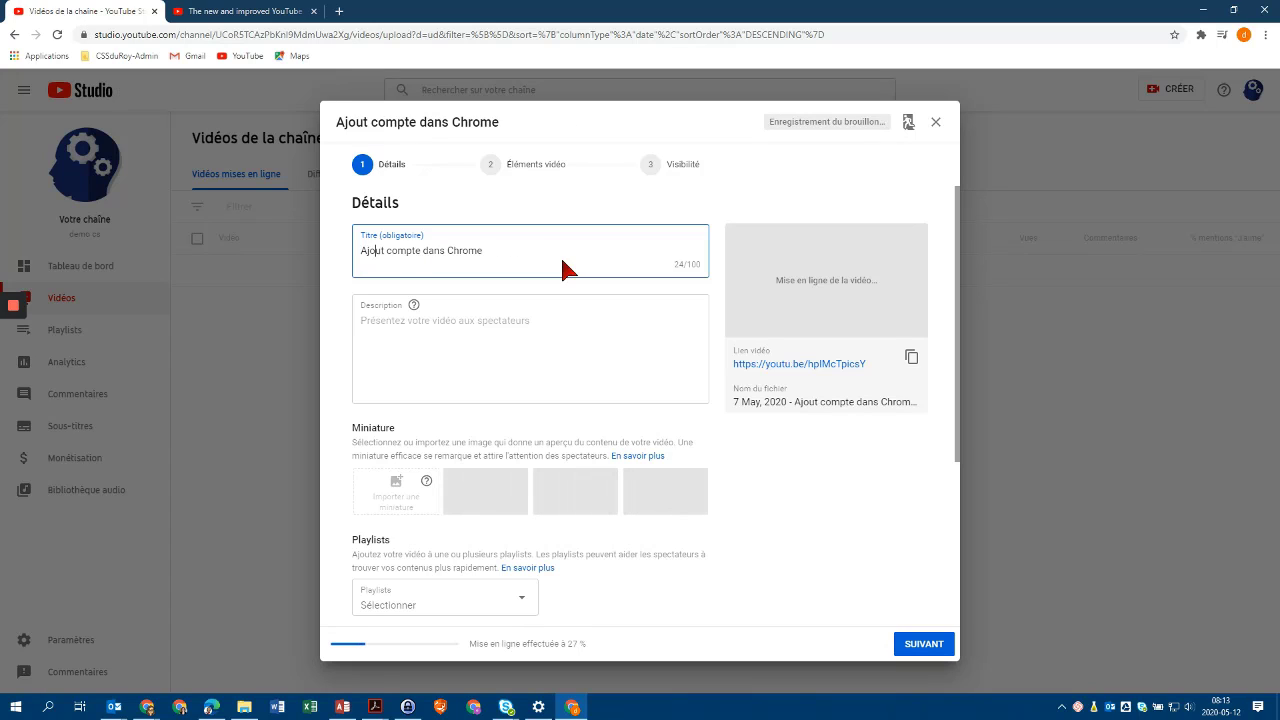
key(Right)
key(Right)
key(Right)
key(Right)
key(Right)
key(Right)
key(Right)
key(Right)
key(Right)
key(Right)
key(Right)
key(Right)
key(Right)
key(Right)
key(Right)
key(Right)
key(Right)
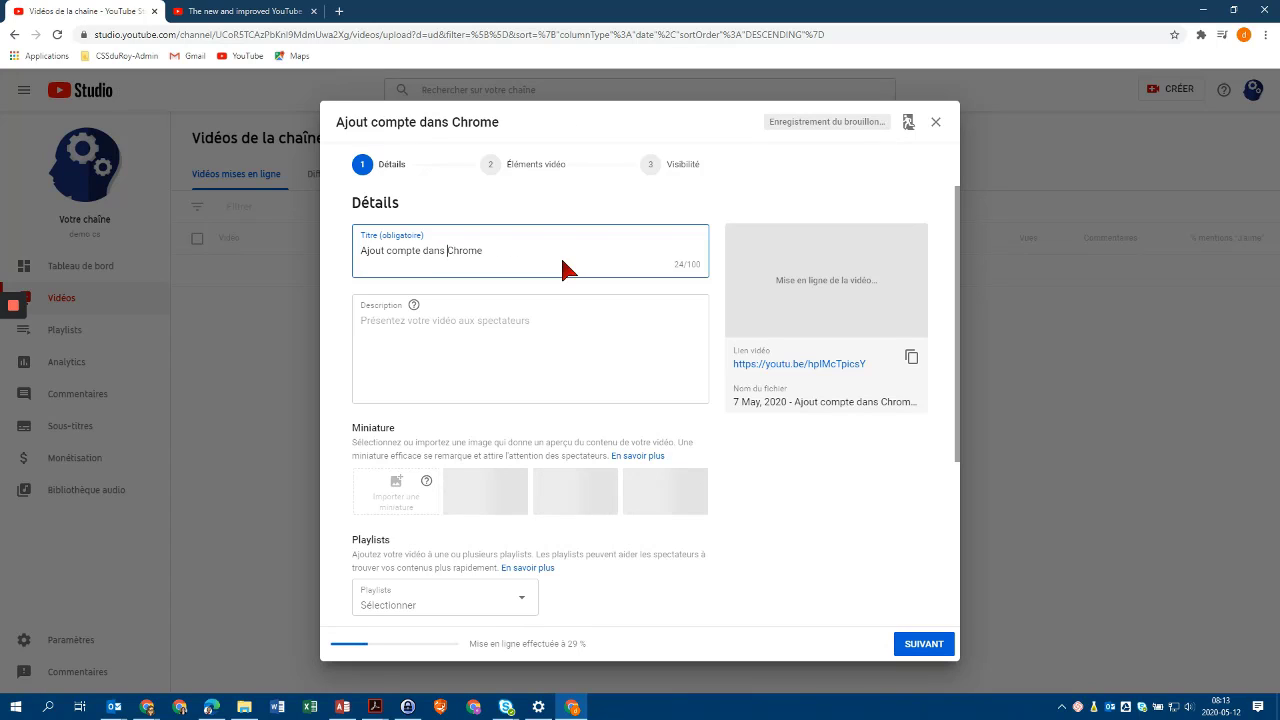
text(Google)
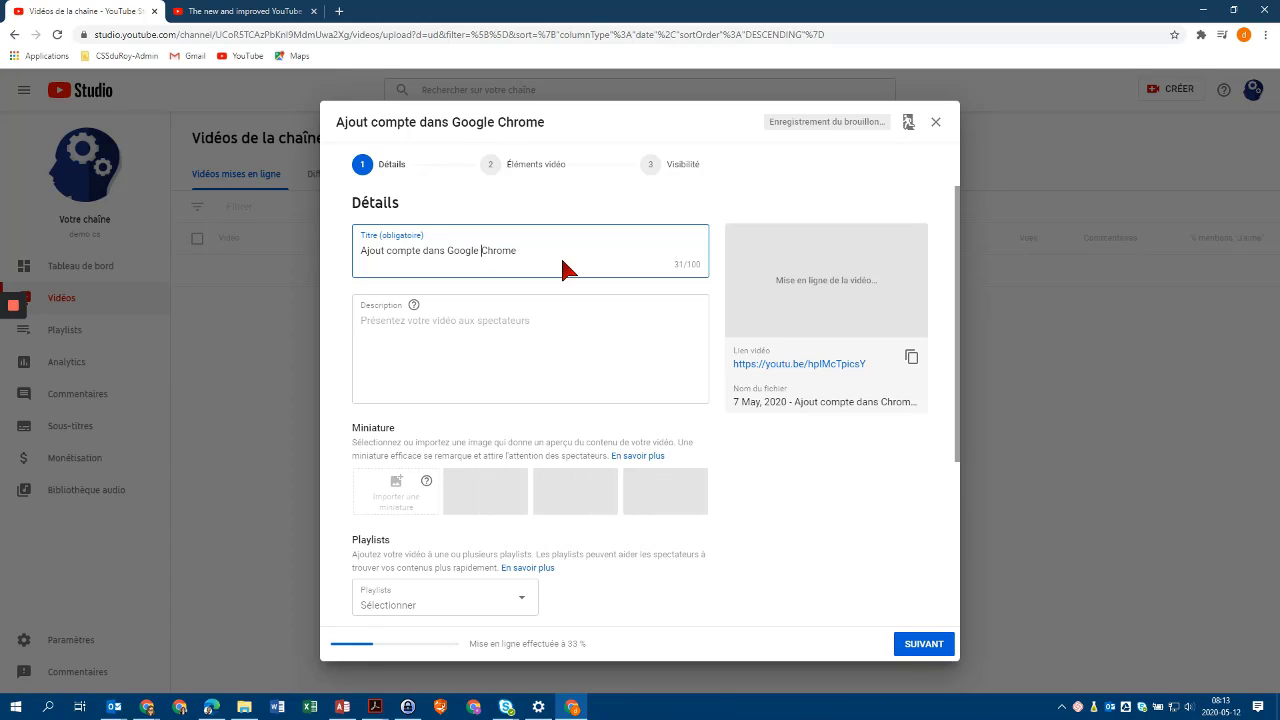
Enter 'Description de la vidéo' as the video description.
click(524, 318)
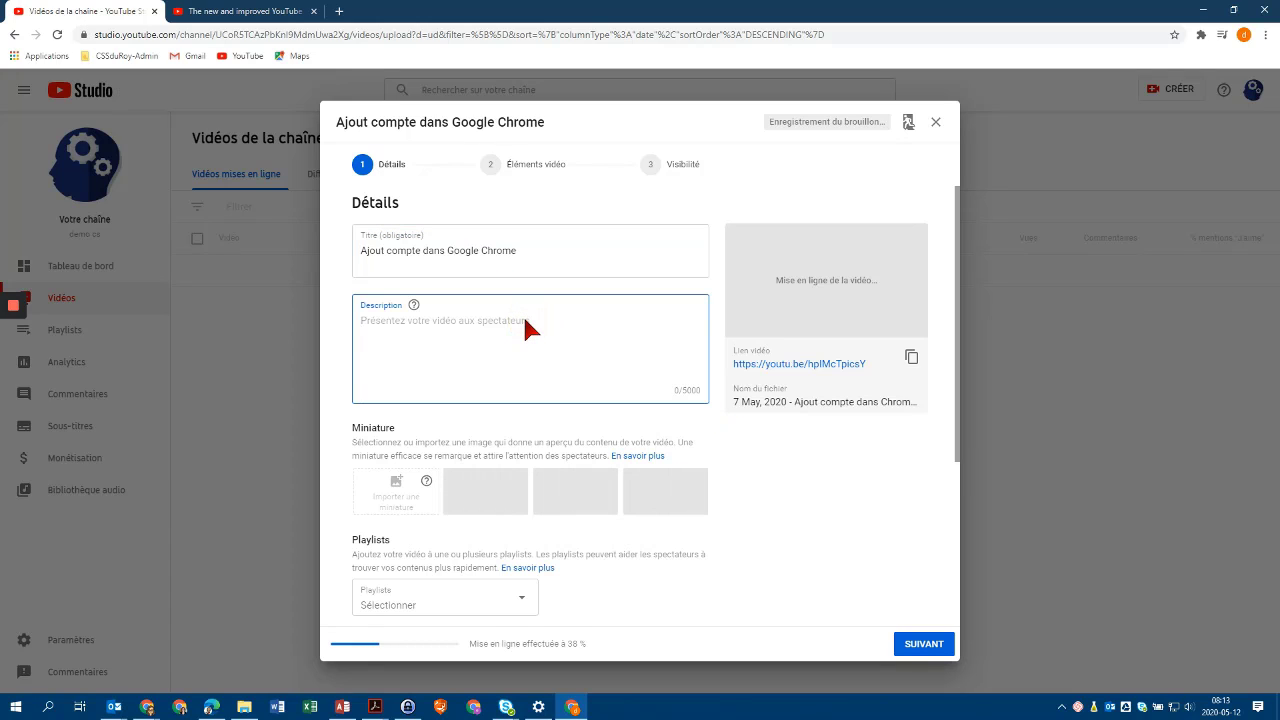
text(Desc)
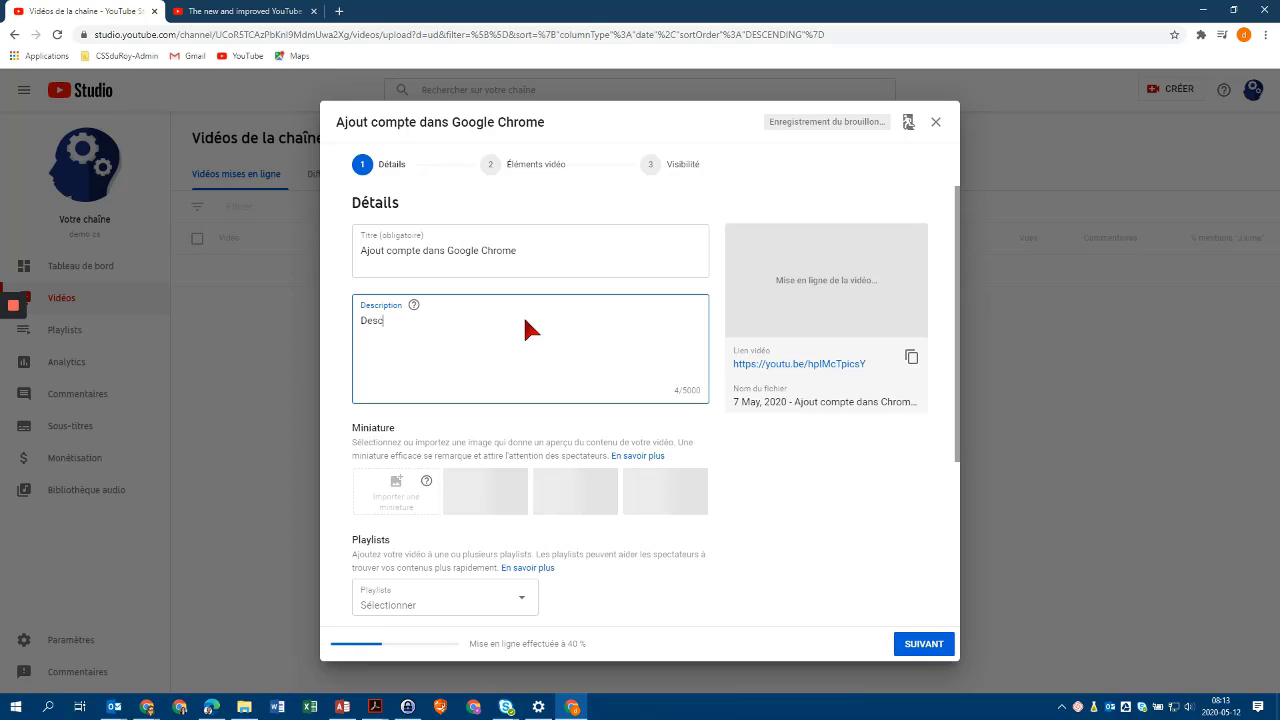
text(ription)
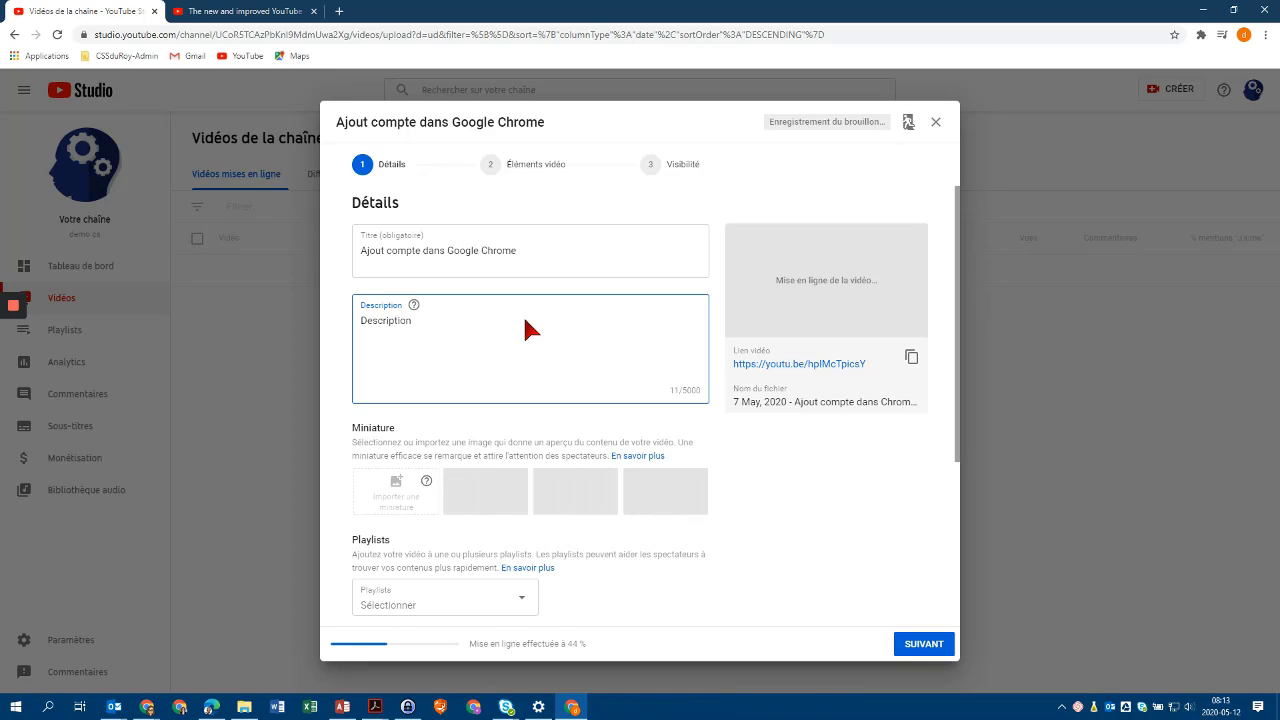
text( de la vidéo)
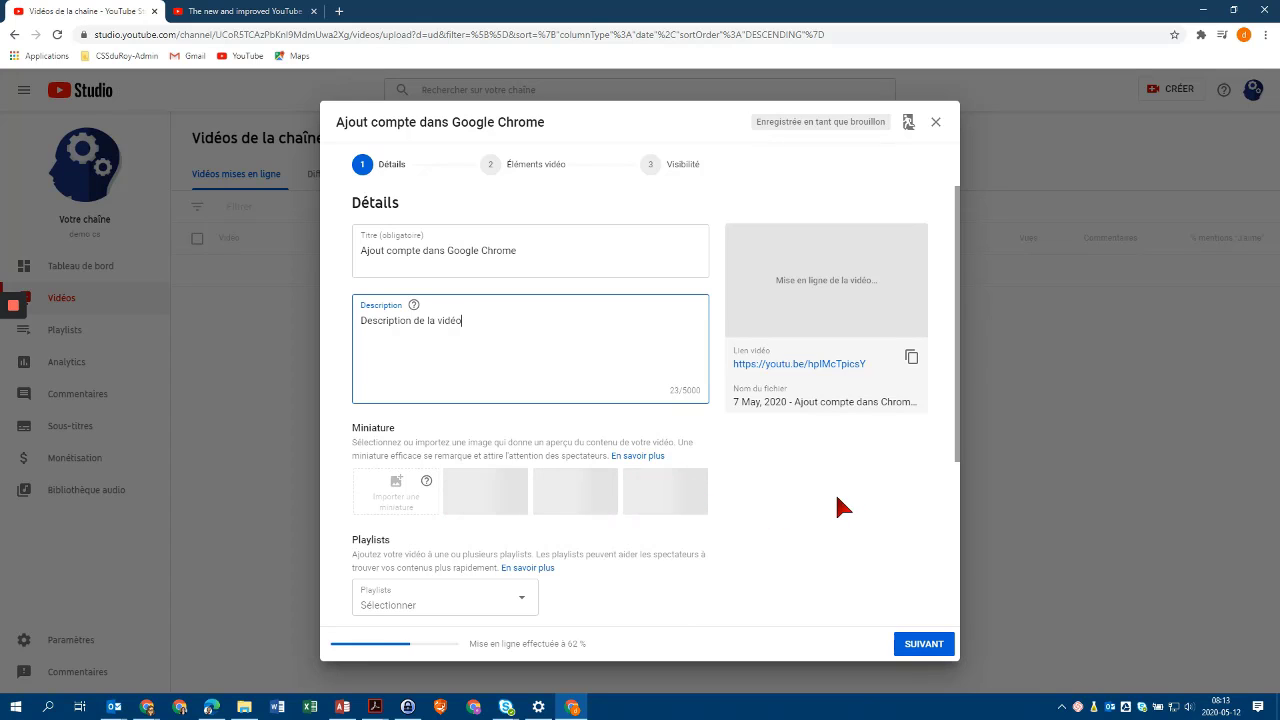
scroll(749, 514, down, 2)
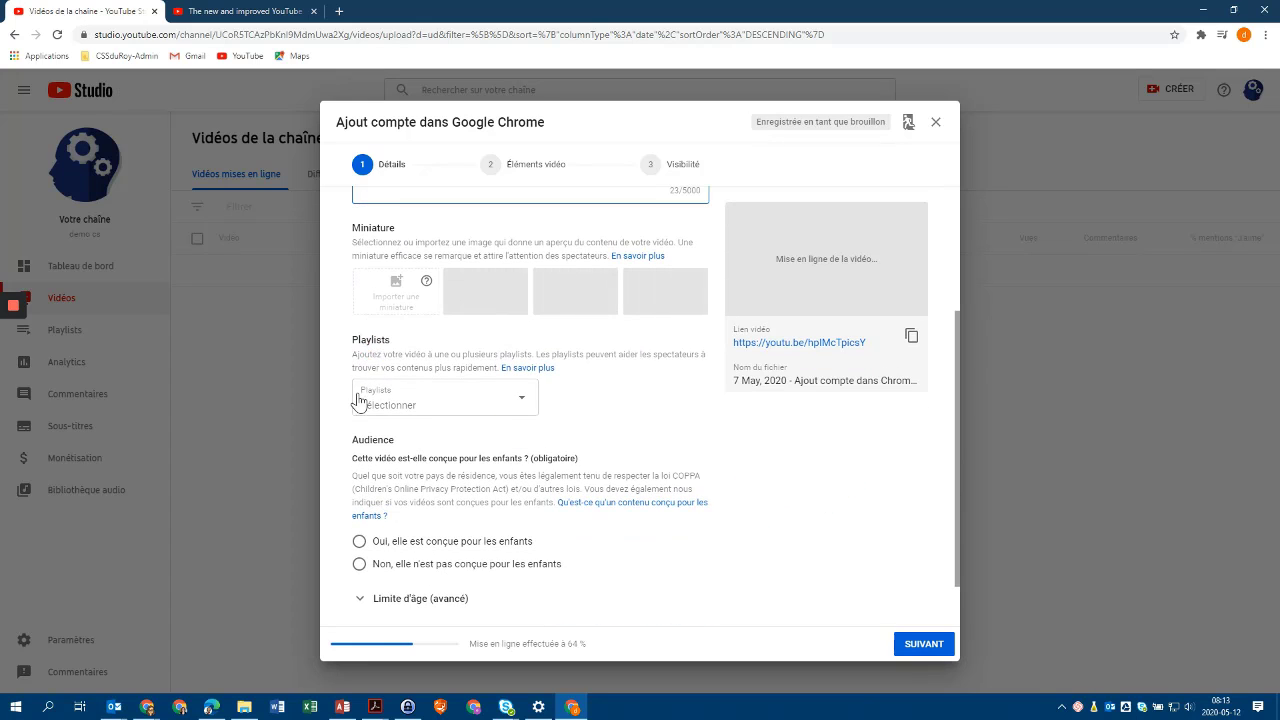
Create a 'Matière' playlist with Non répertoriée visibility and tick it for the video.
click(522, 400)
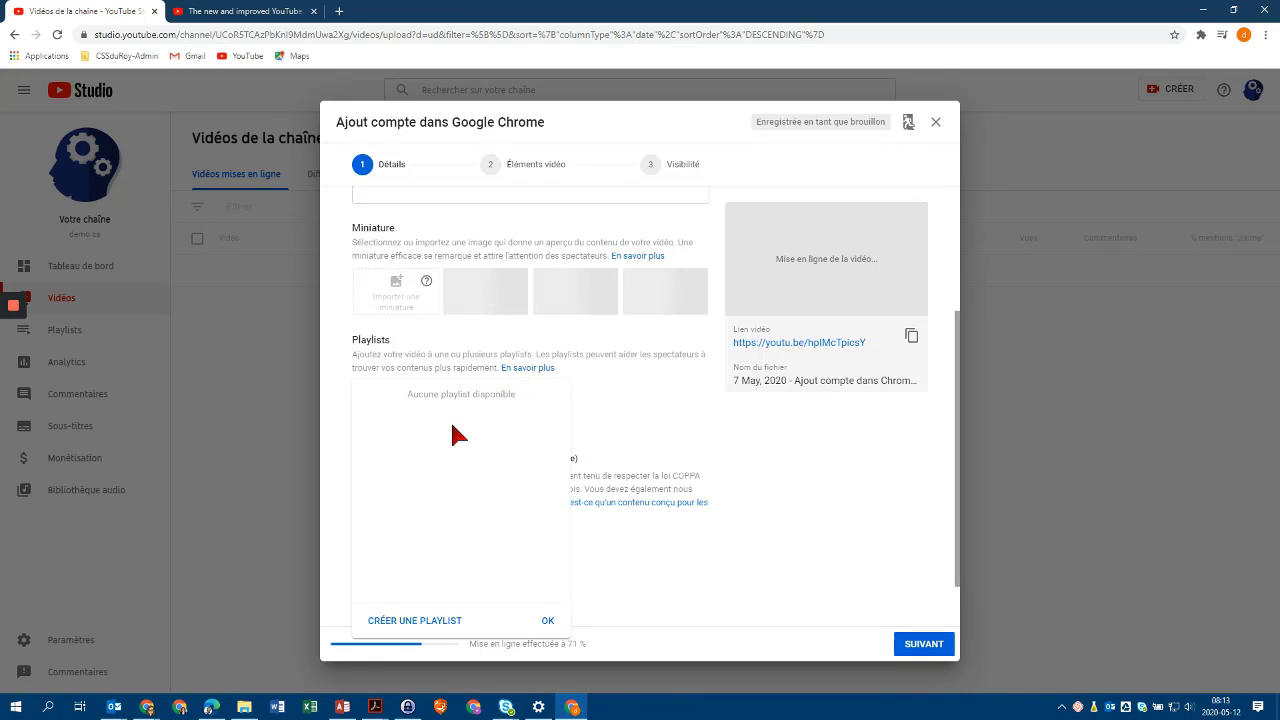
click(425, 621)
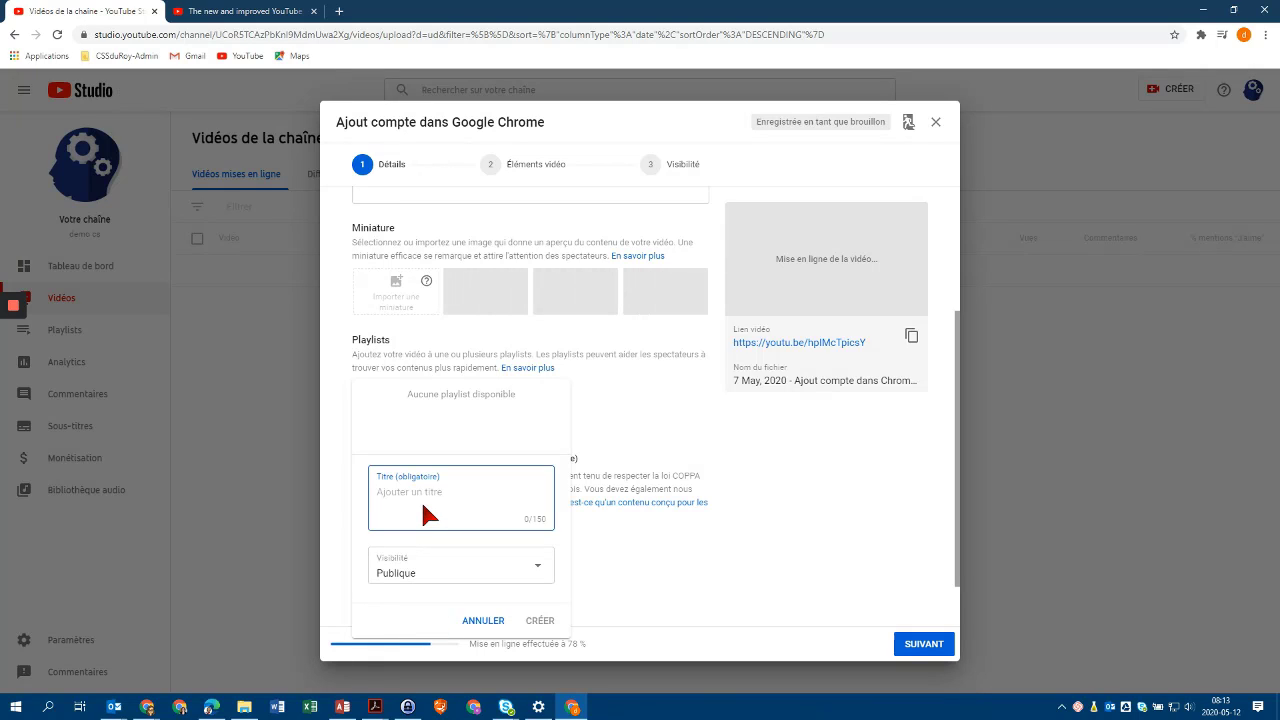
text(Matière)
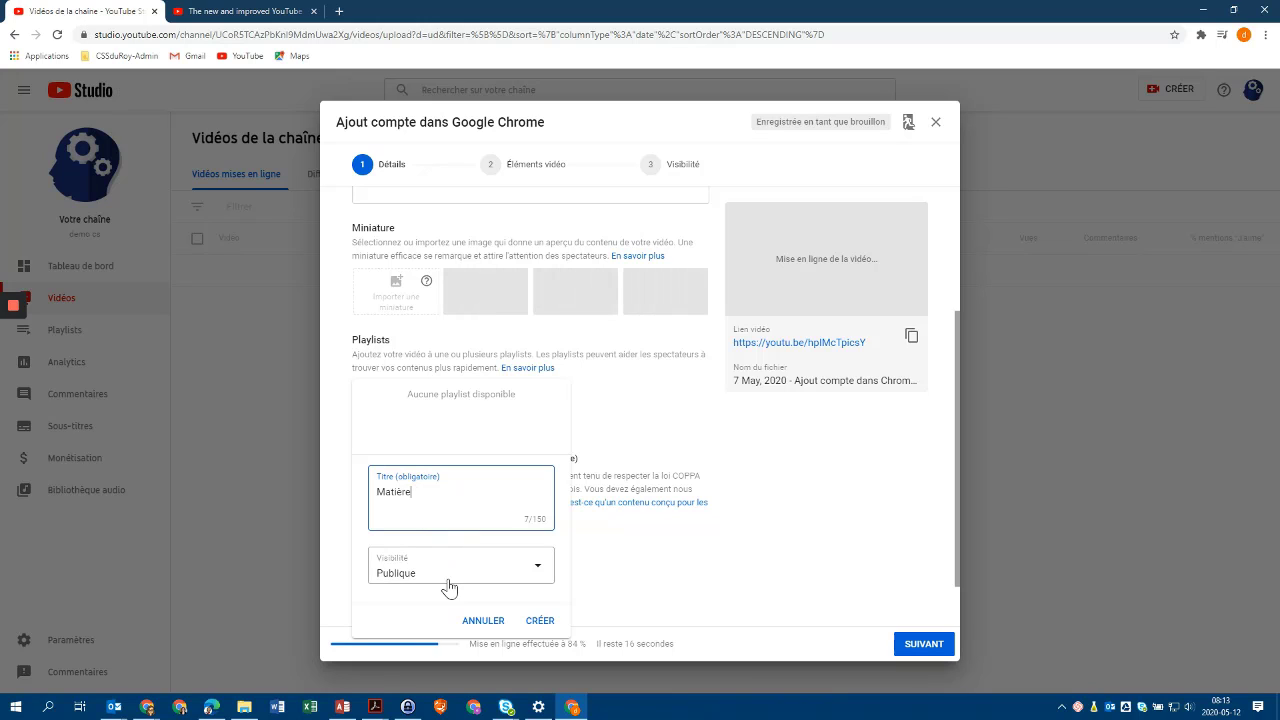
click(538, 568)
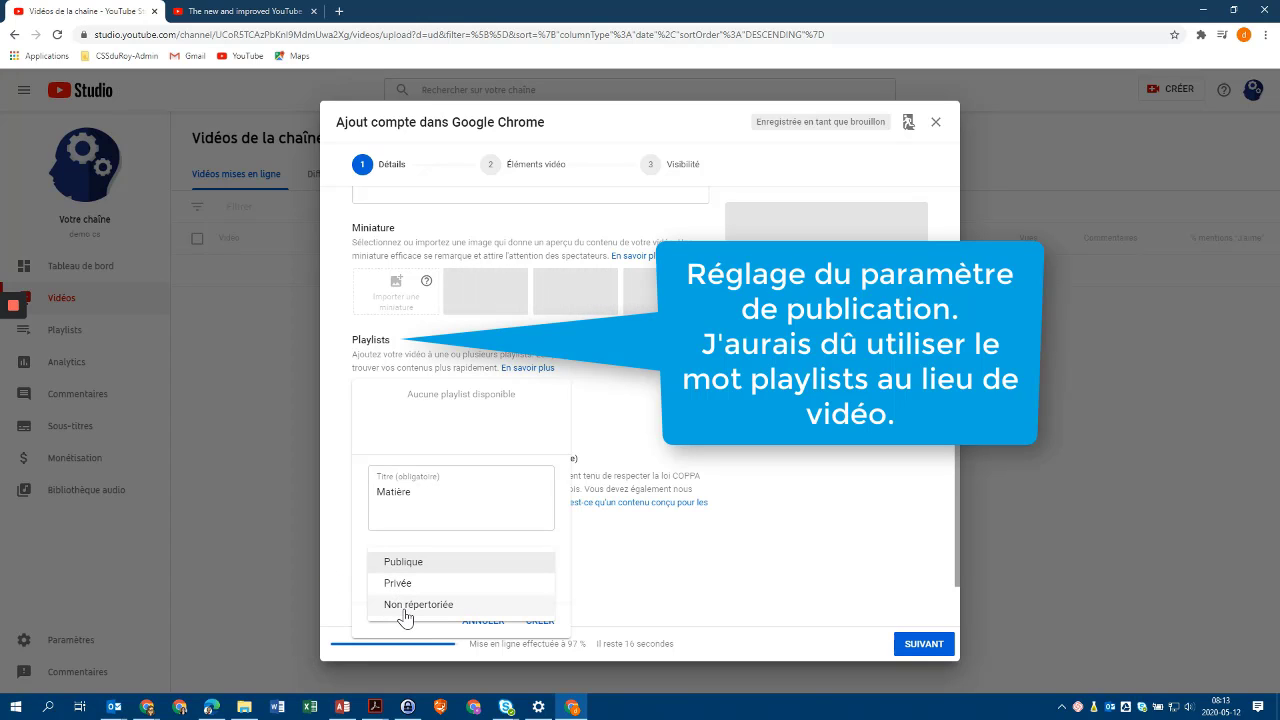
click(407, 608)
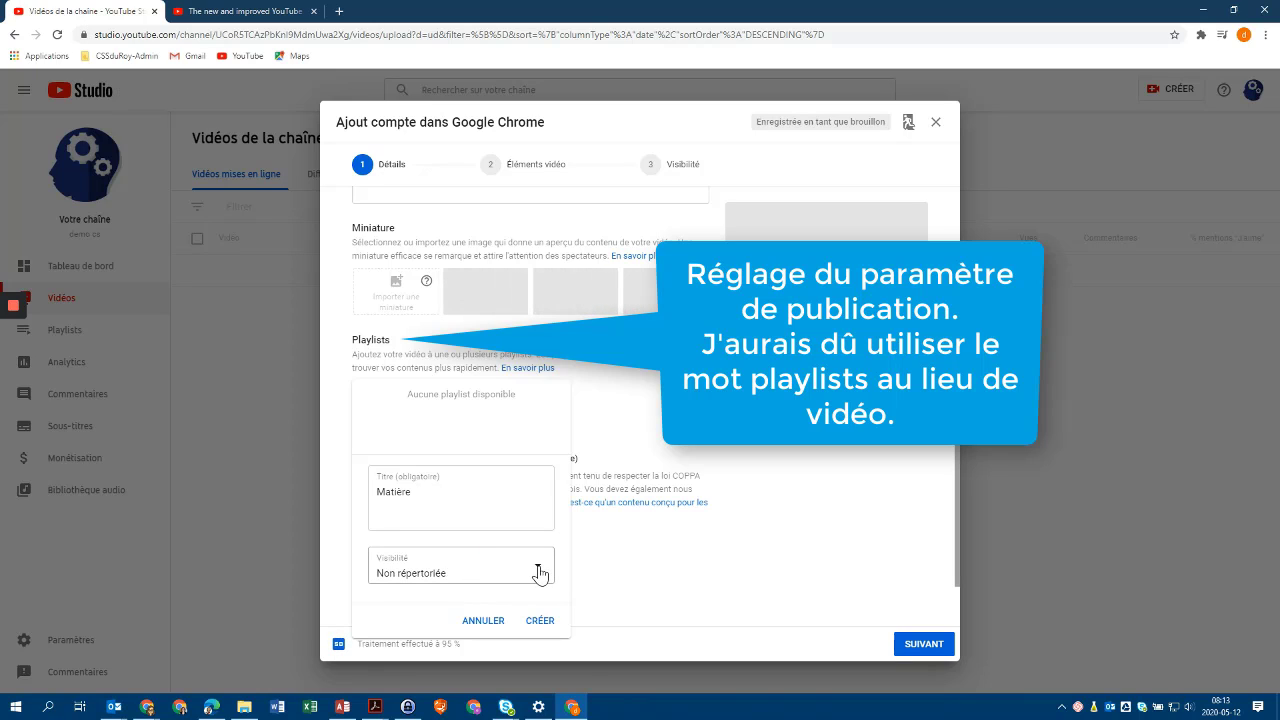
click(541, 572)
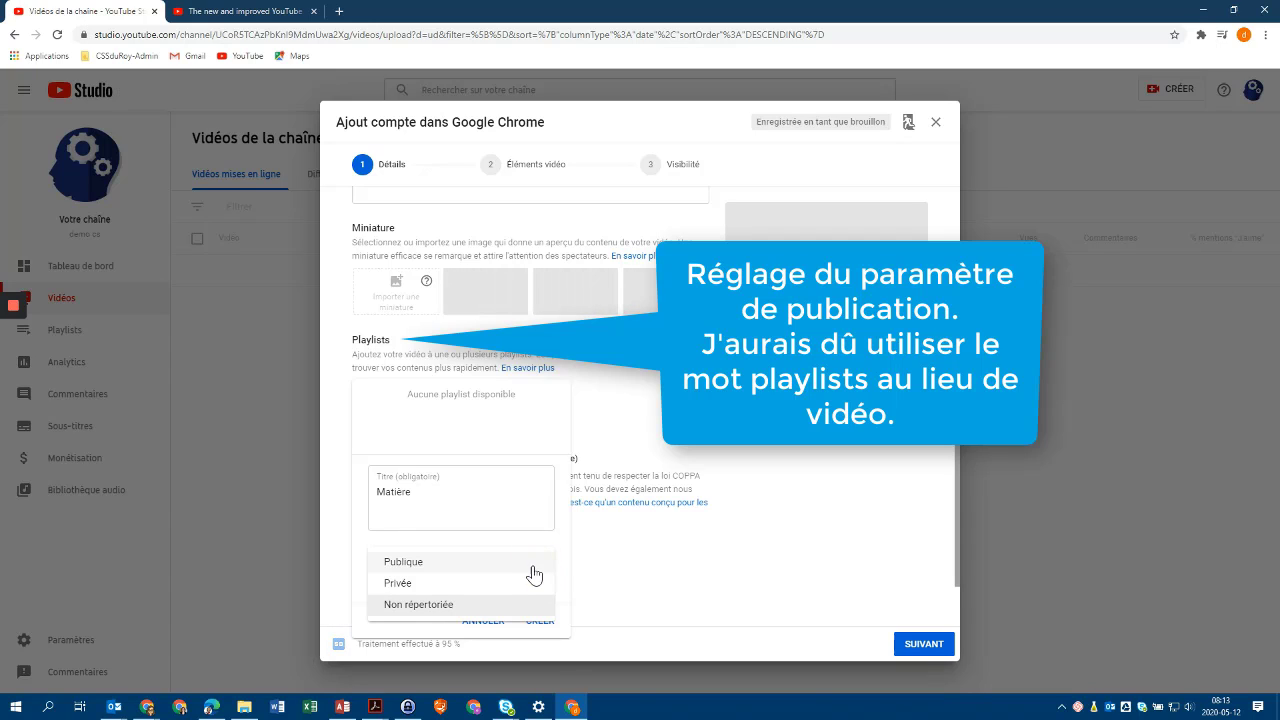
click(416, 604)
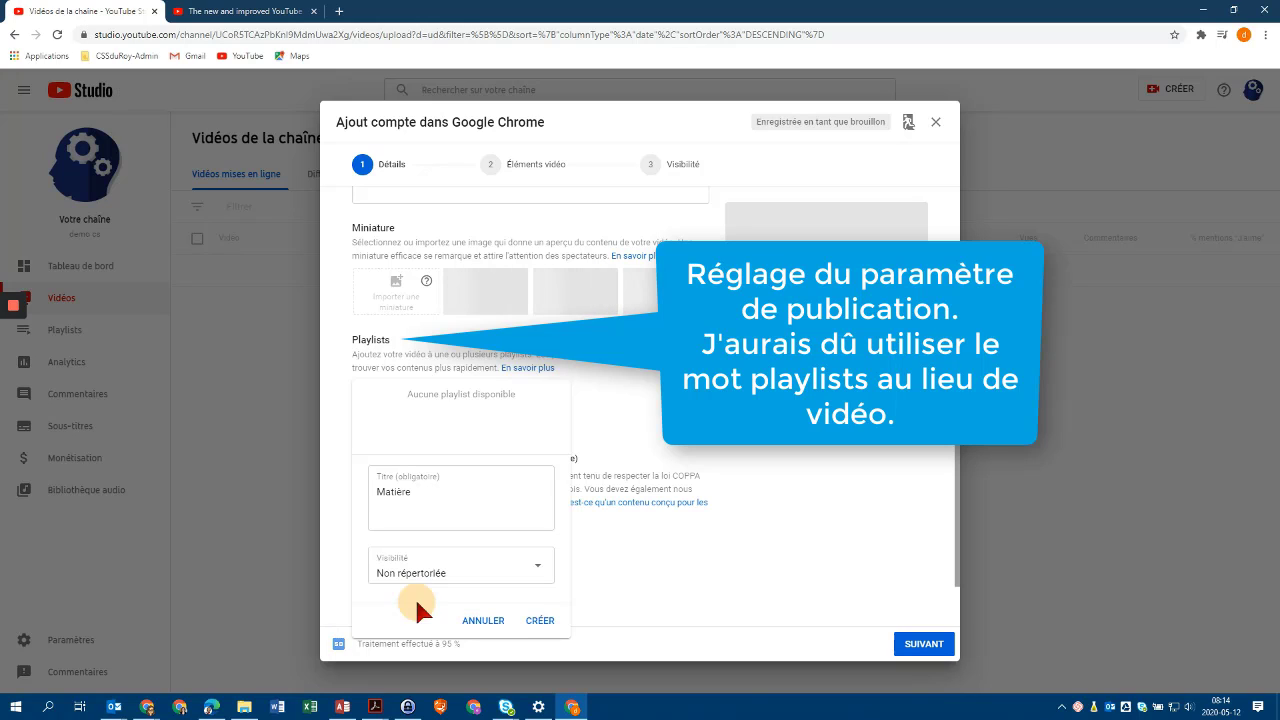
click(540, 621)
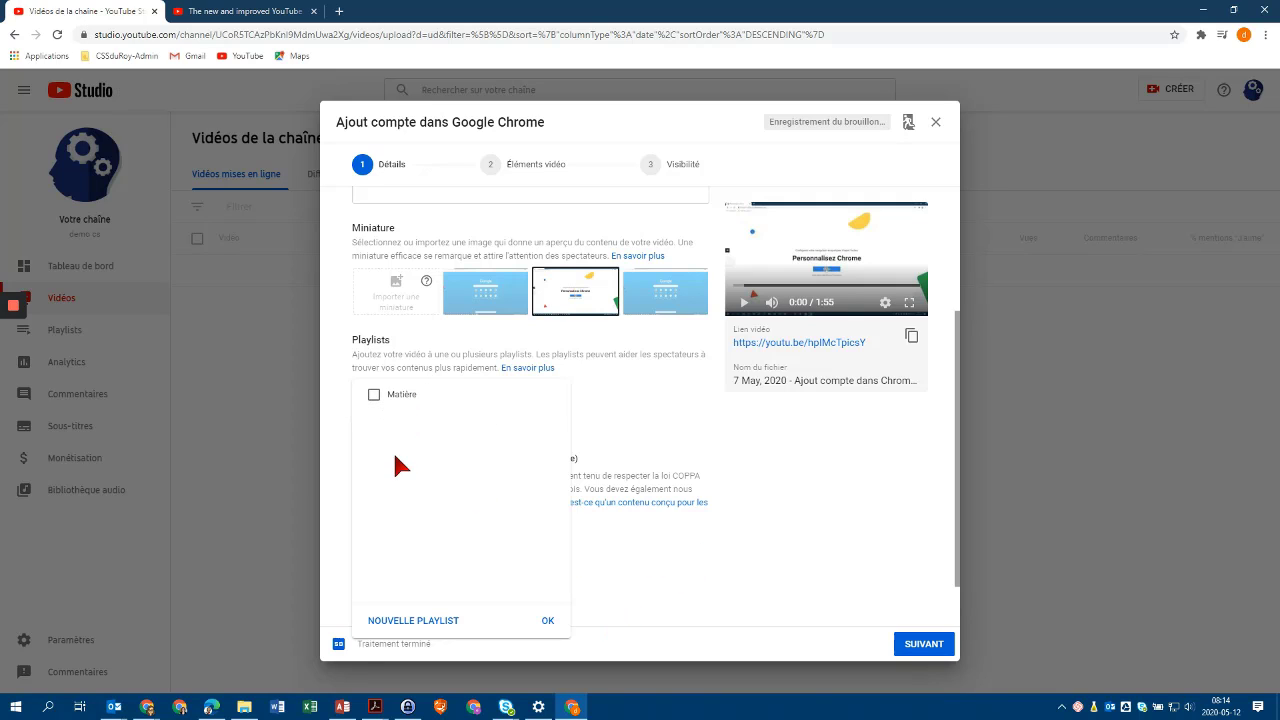
click(679, 408)
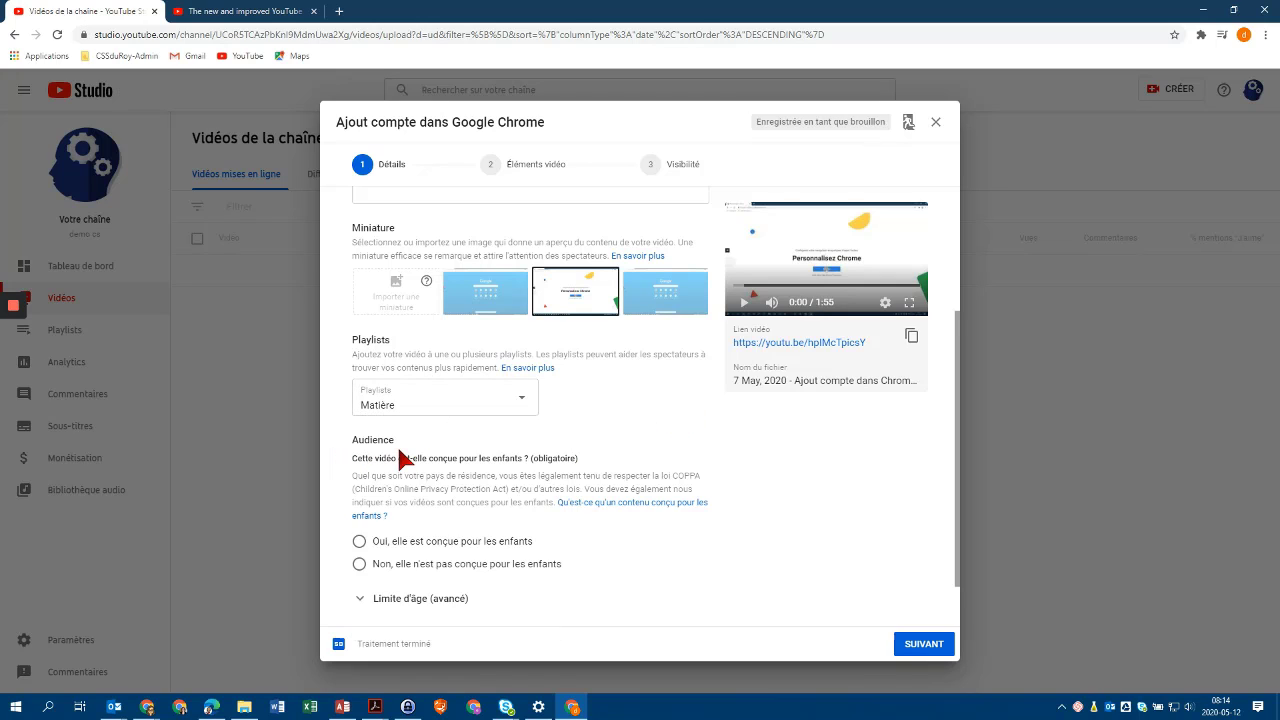
scroll(413, 457, down, 1)
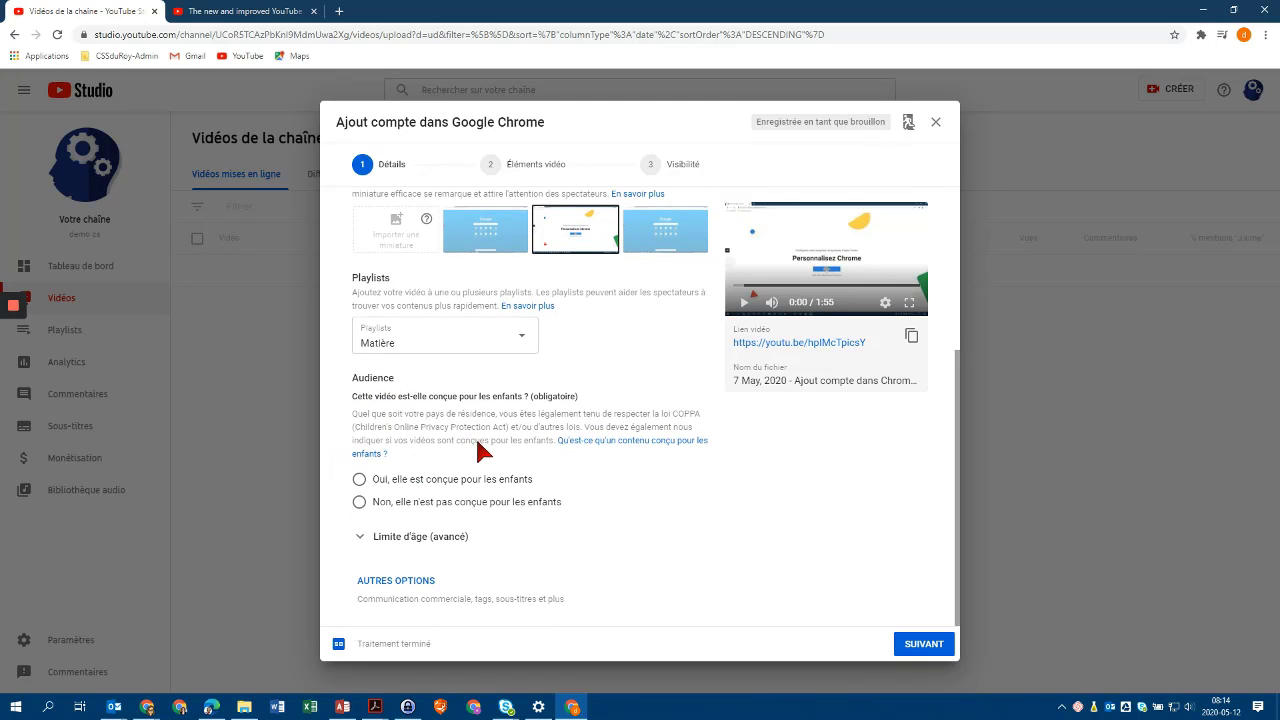
Select 'Non, elle n'est pas conçue pour les enfants', leaving the age restriction collapsed.
click(360, 508)
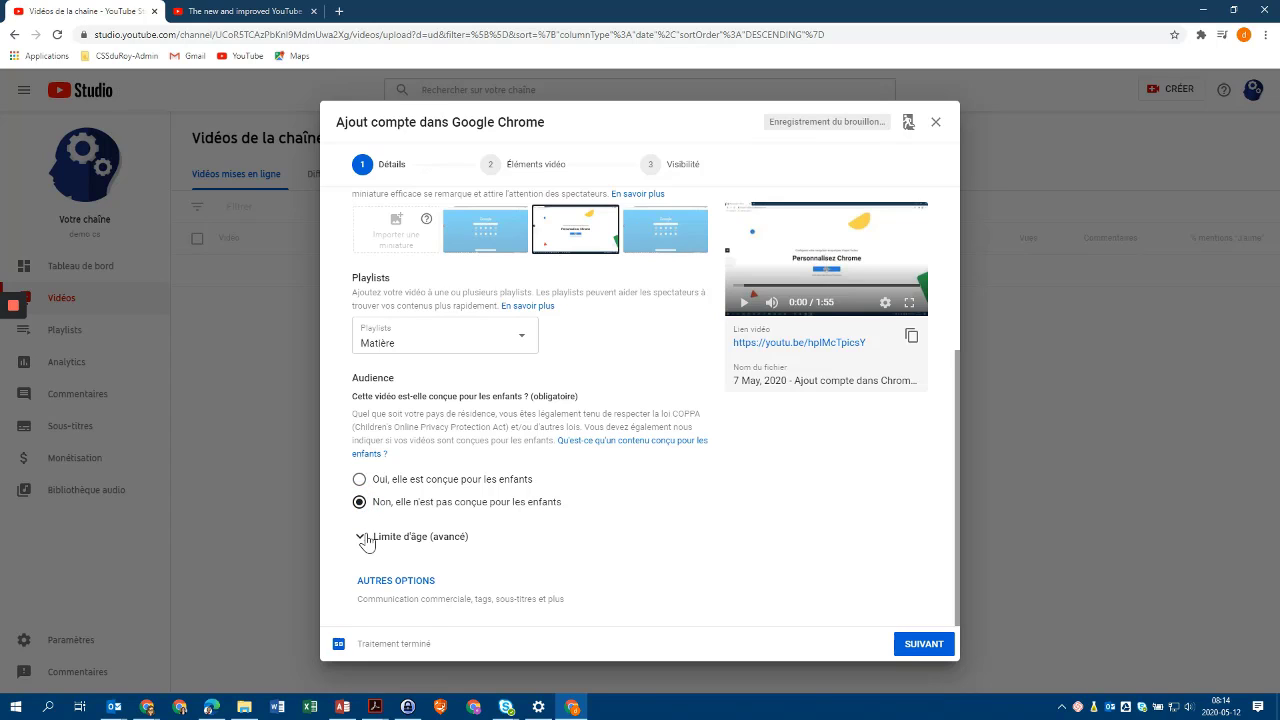
click(362, 537)
scroll(578, 545, down, 2)
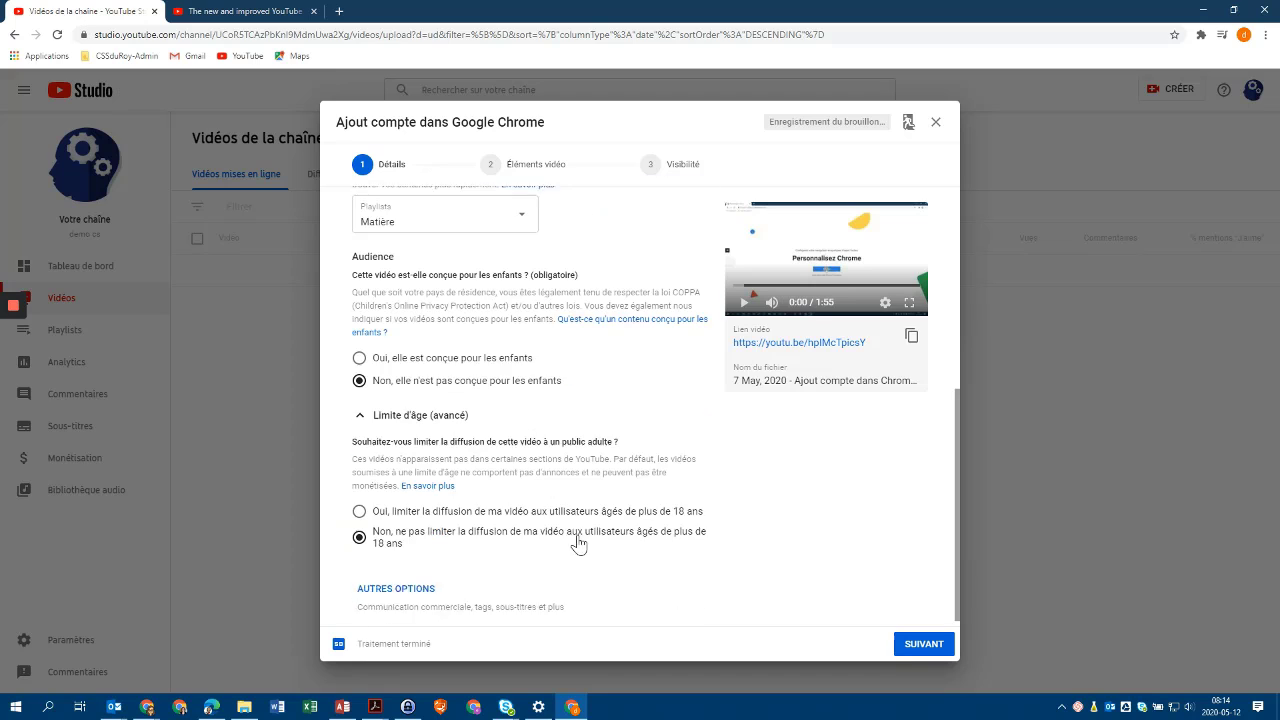
click(361, 410)
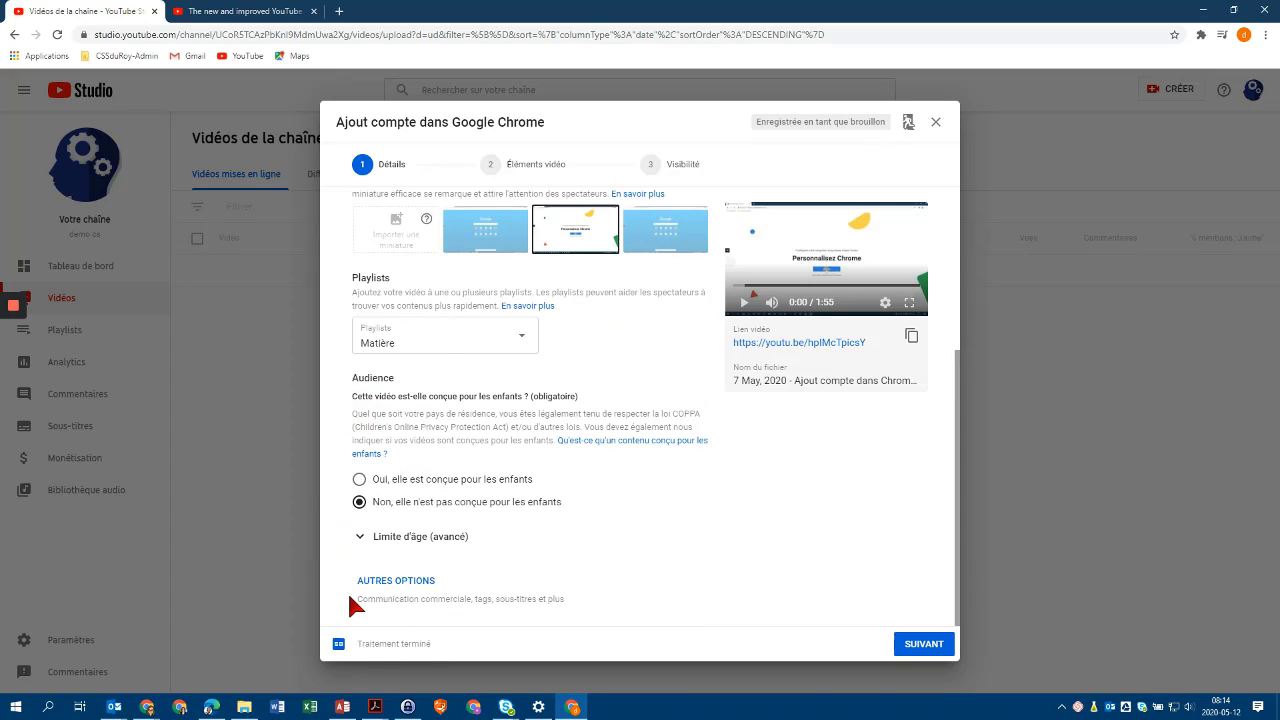
Expand Autres options to show tags and languages, and focus the Ajouter un tag field.
click(397, 580)
scroll(567, 545, down, 1)
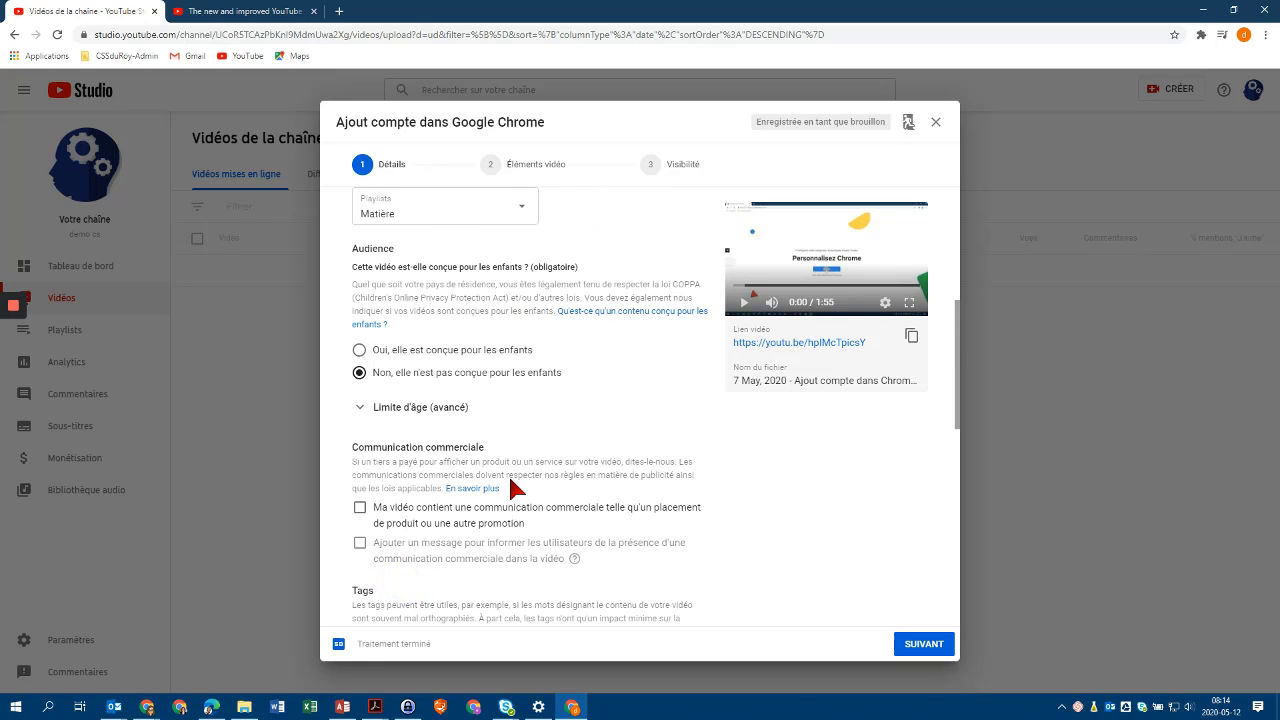
scroll(588, 473, down, 3)
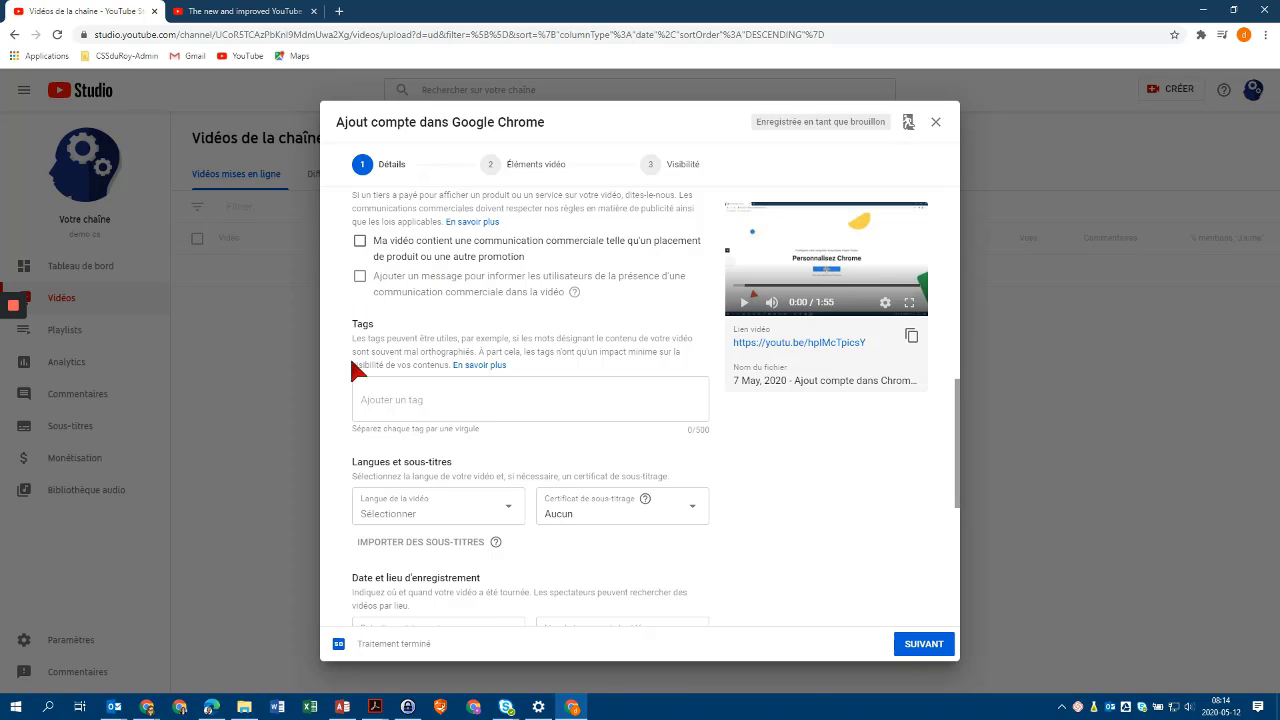
click(362, 385)
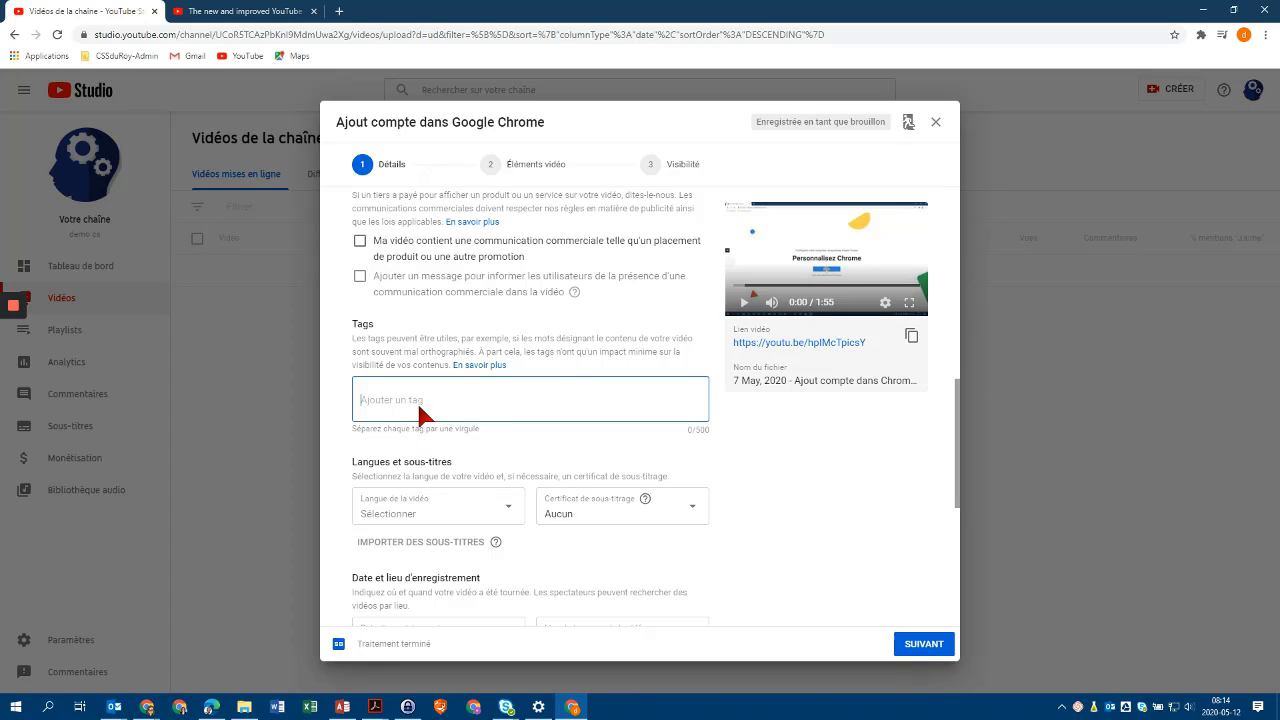
Pick 12 mai 2020 as the Date d'enregistrement, leaving the video language unset.
scroll(483, 405, down, 2)
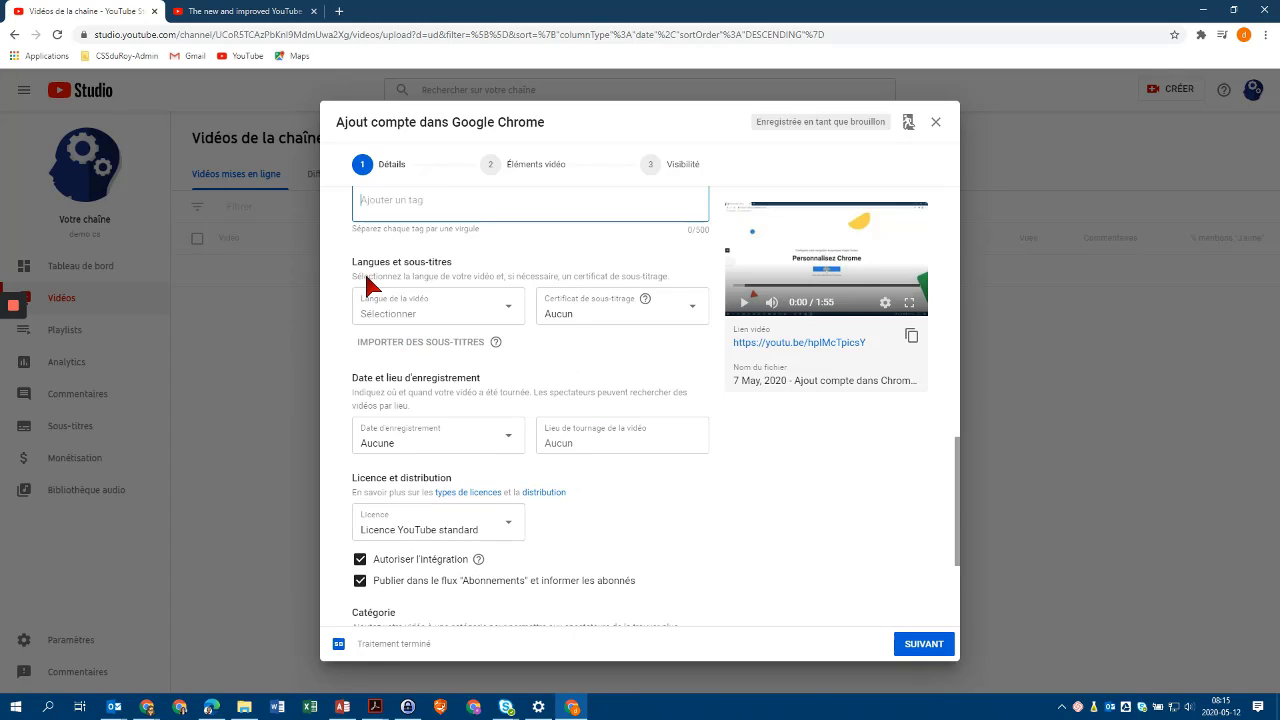
click(507, 308)
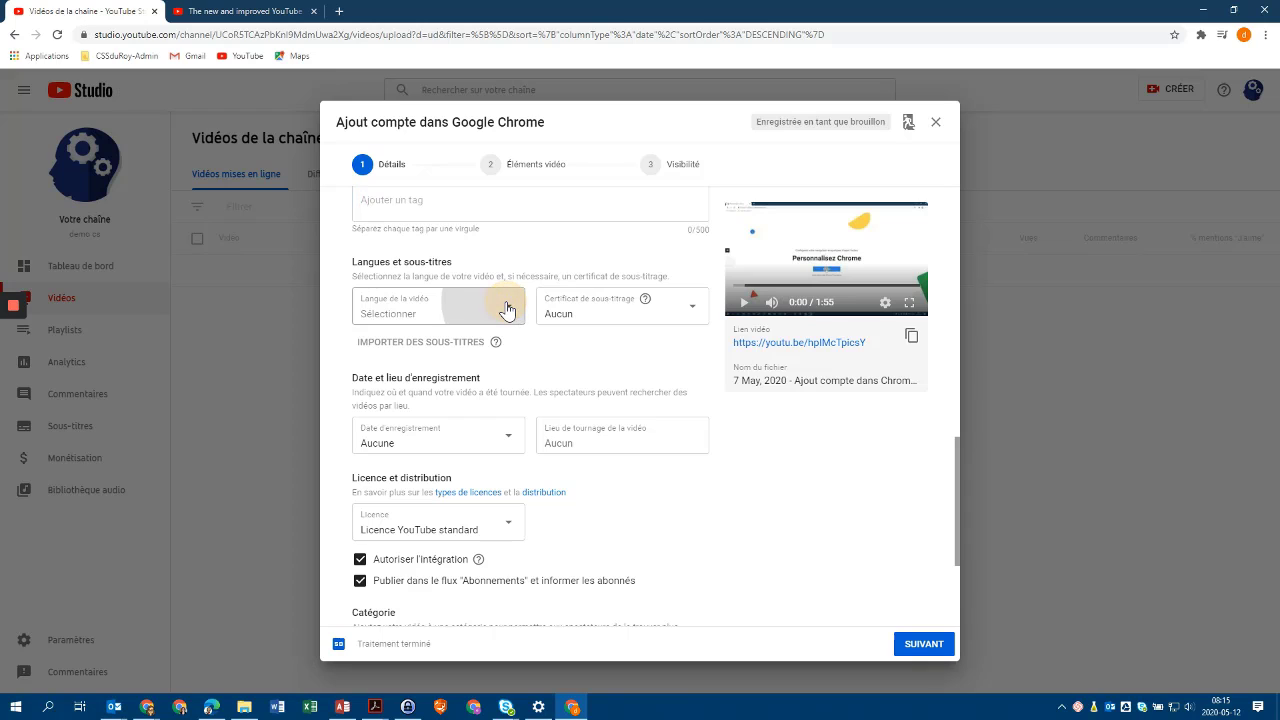
click(498, 254)
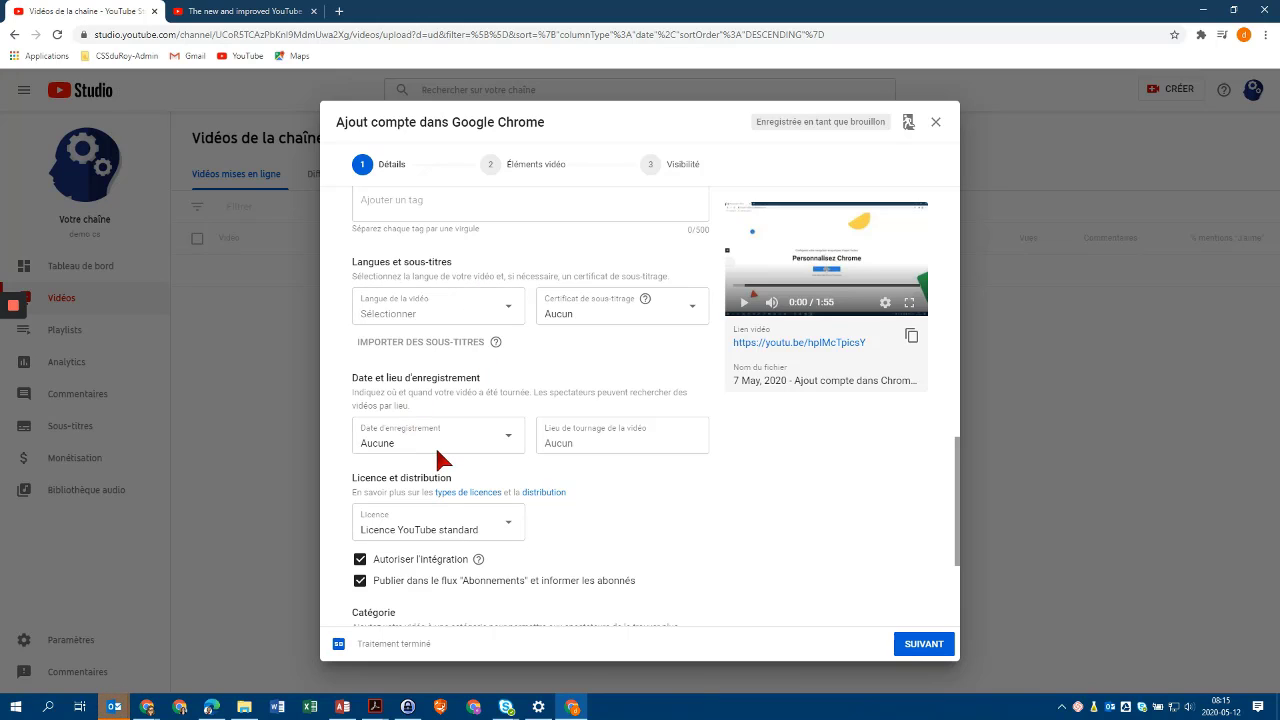
click(505, 440)
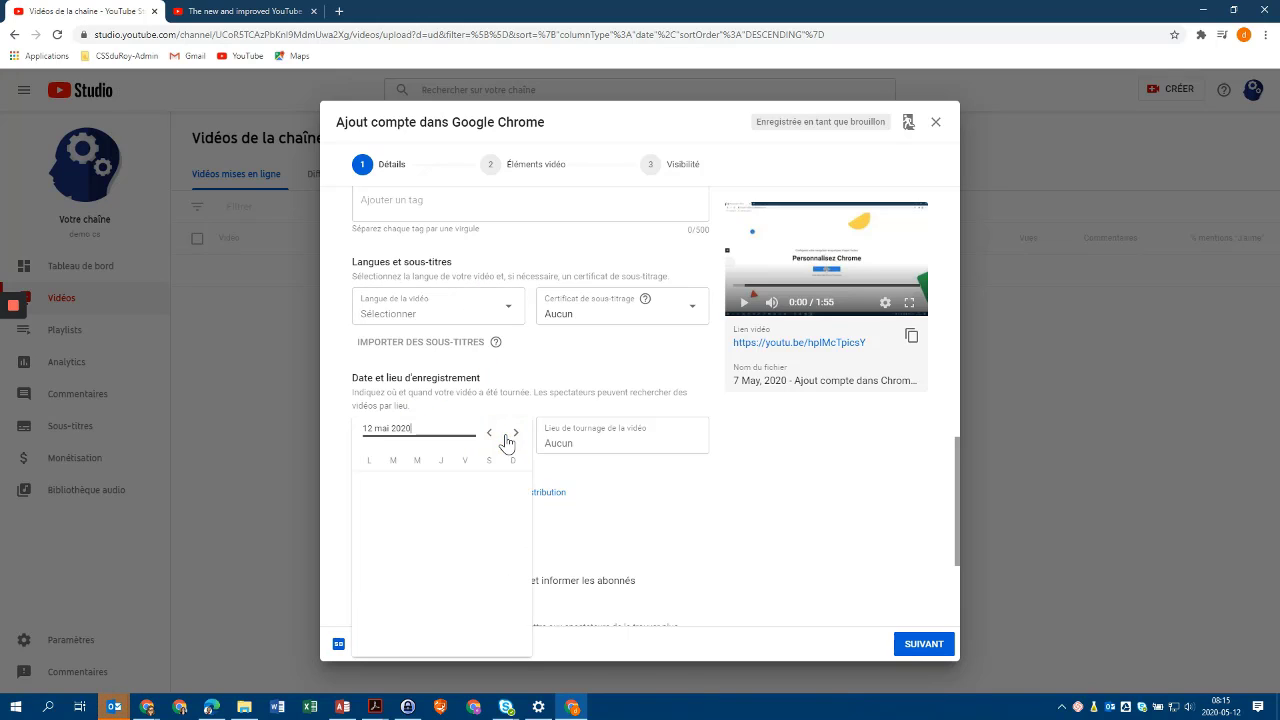
click(393, 598)
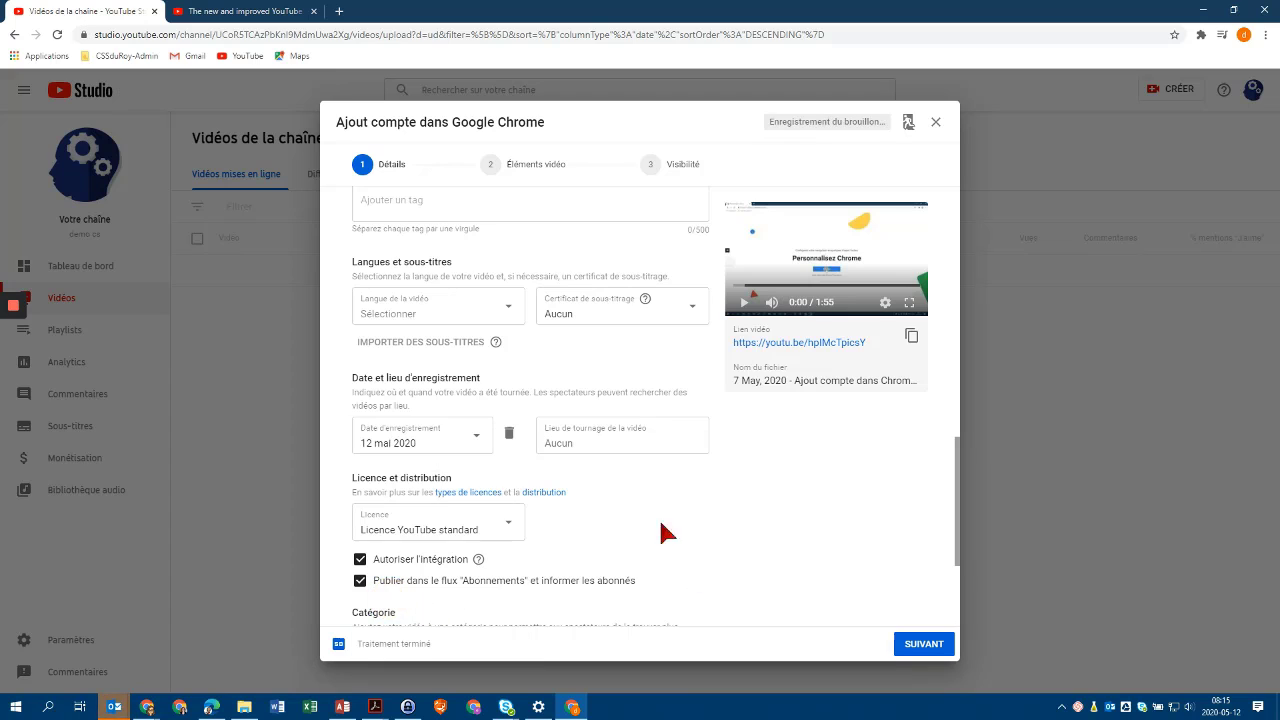
scroll(623, 500, down, 1)
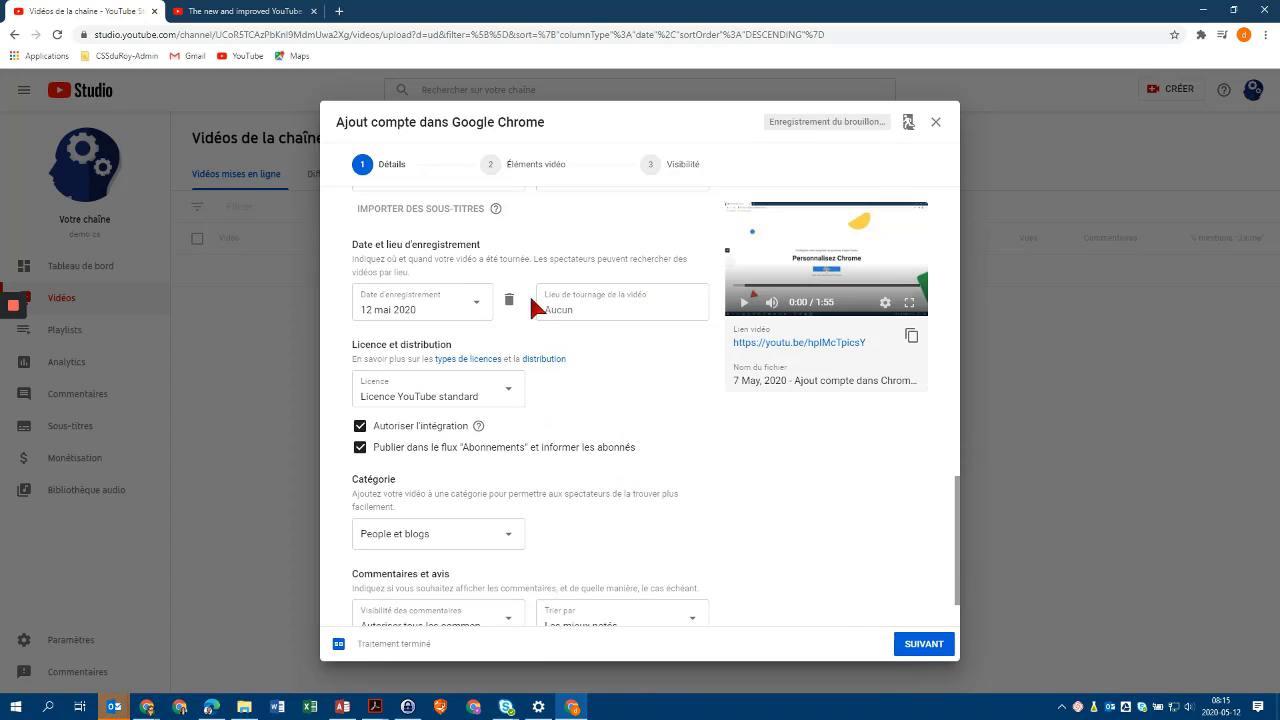
click(590, 306)
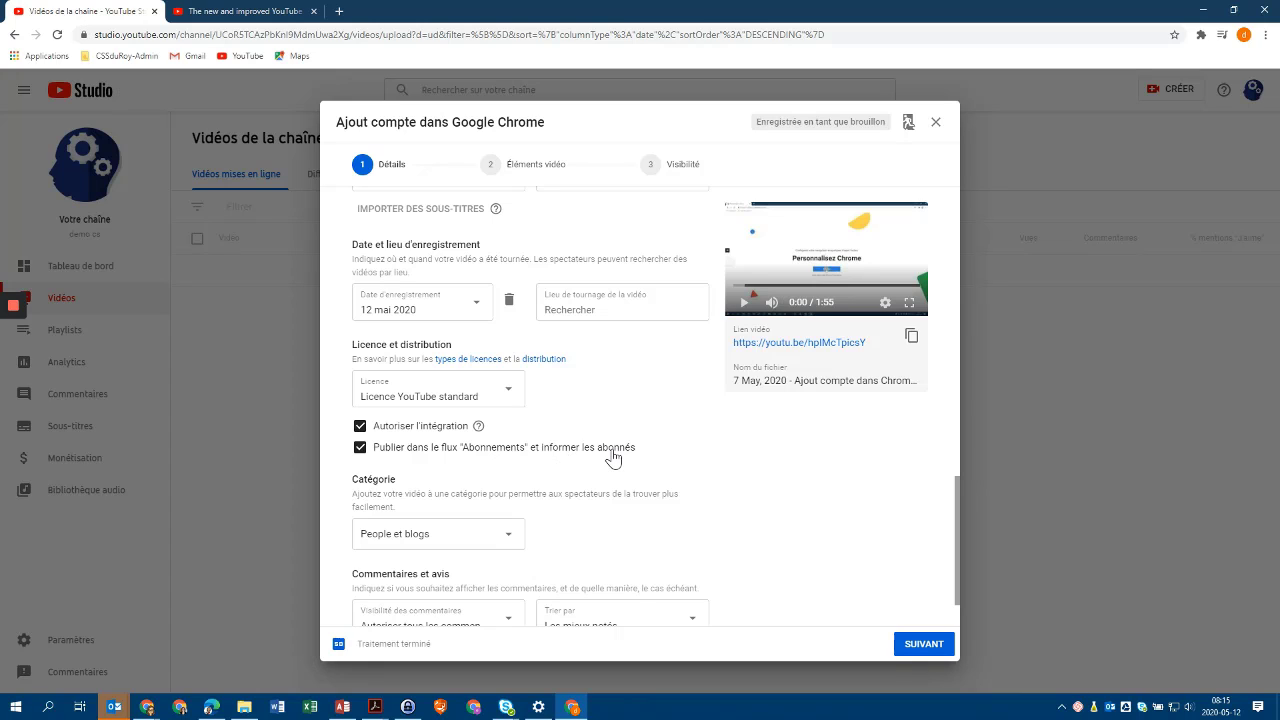
scroll(620, 457, down, 1)
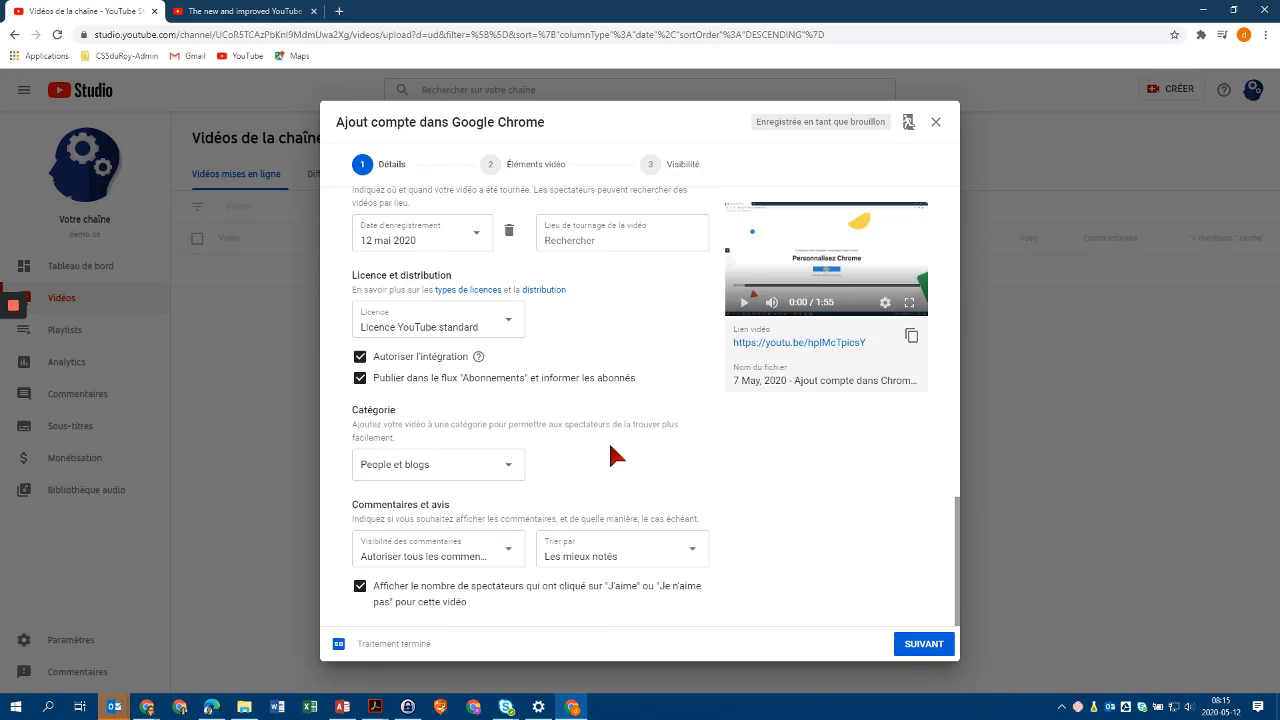
Change the category from People et blogs to Éducation; keep comments on 'Autoriser tous les commentaires', sorted 'Les mieux notés'.
click(509, 470)
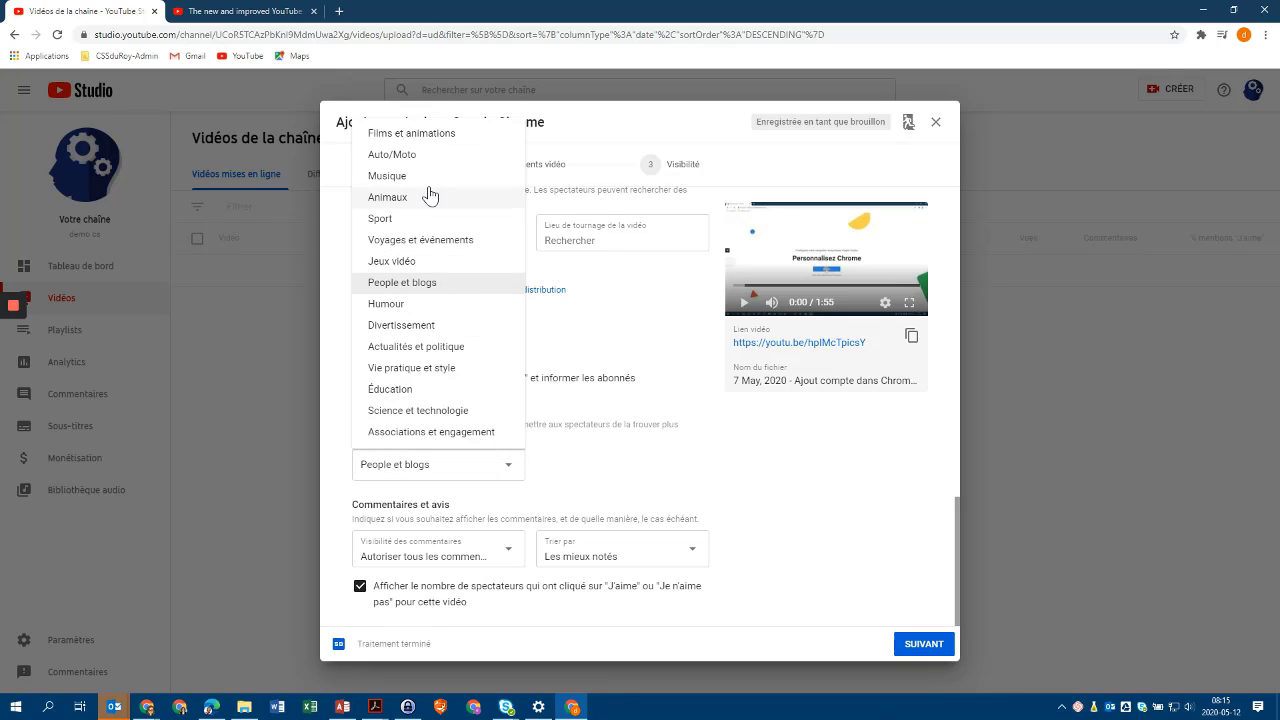
click(418, 391)
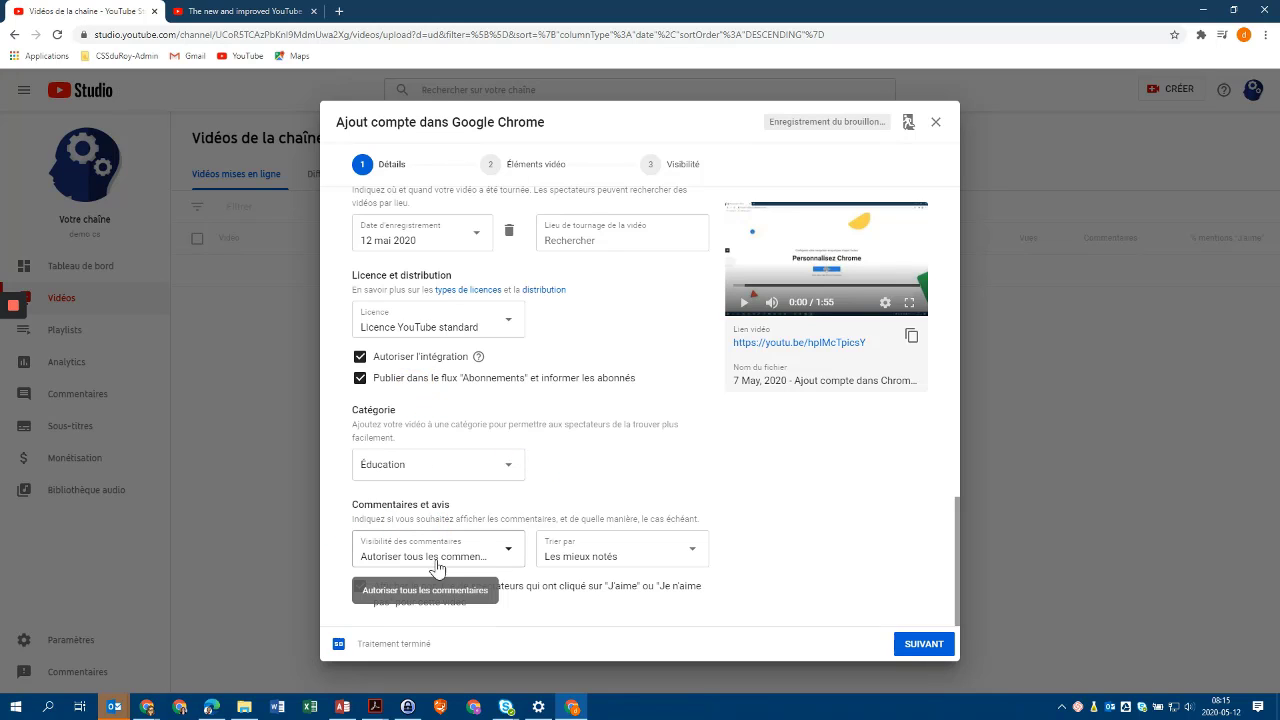
click(508, 557)
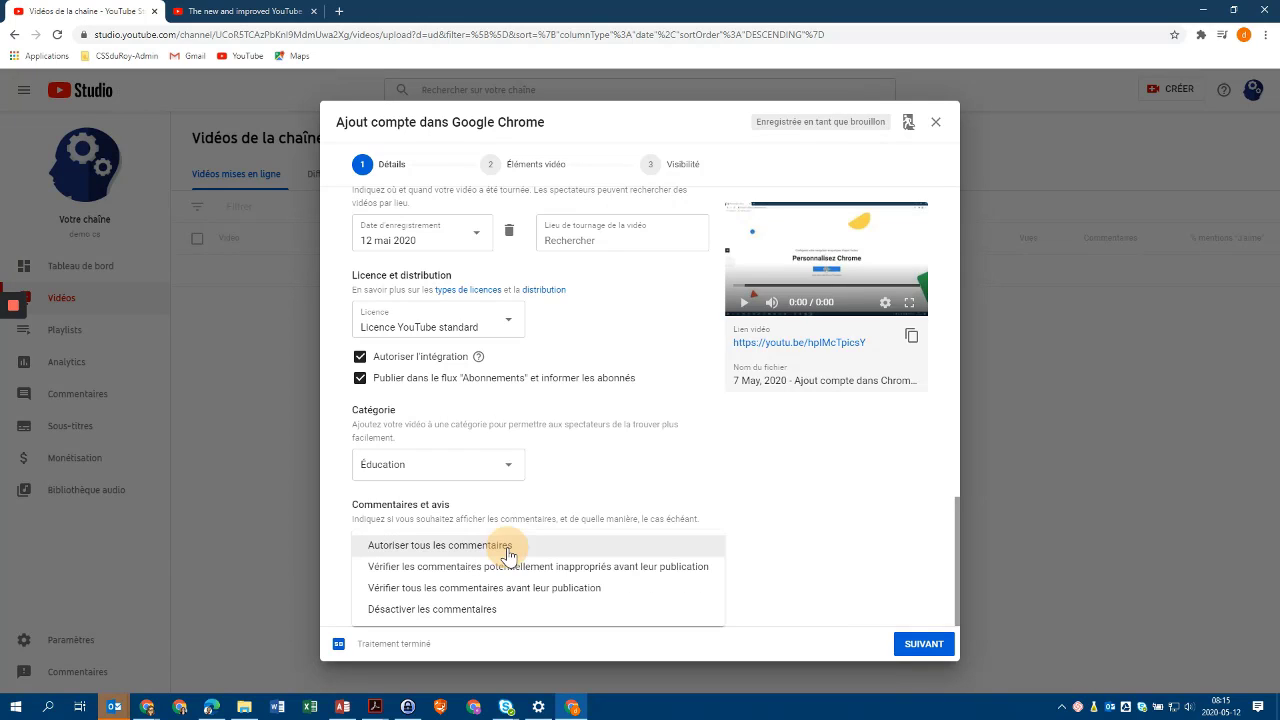
click(424, 549)
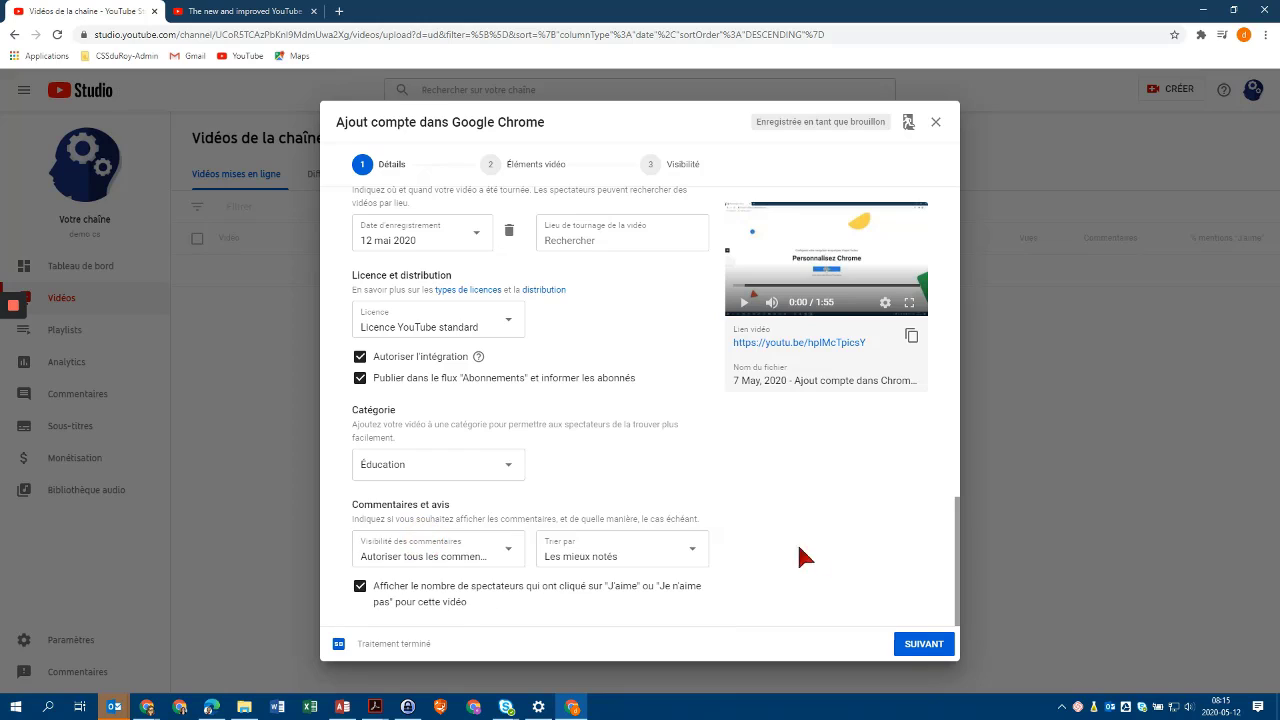
click(692, 550)
click(699, 549)
scroll(692, 513, up, 8)
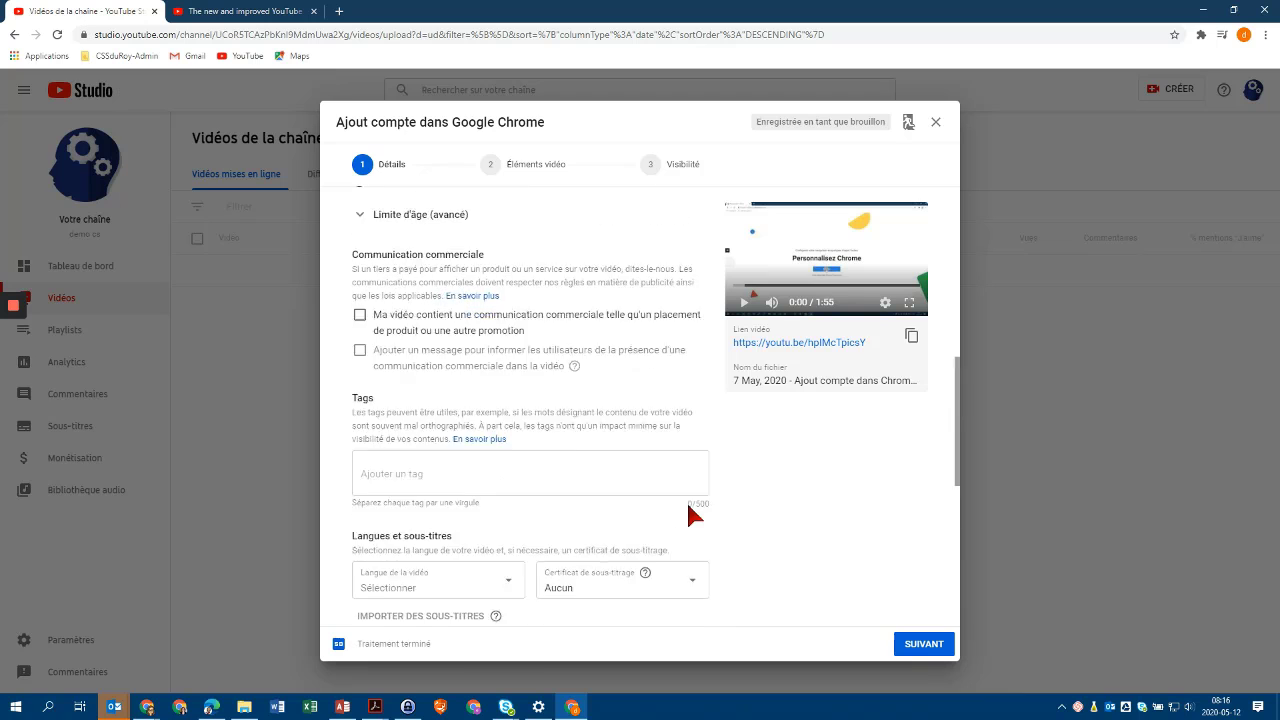
scroll(692, 513, up, 3)
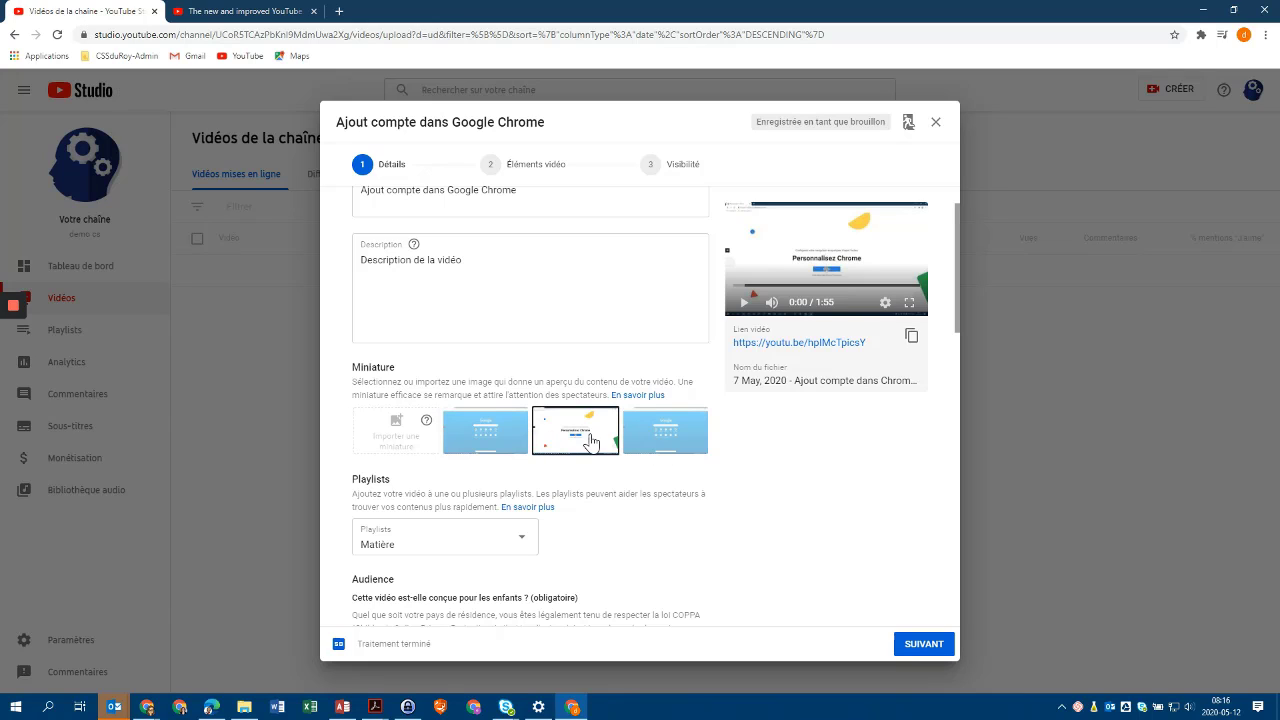
Advance from Détails through Éléments vidéo to the Visibilité step.
click(921, 644)
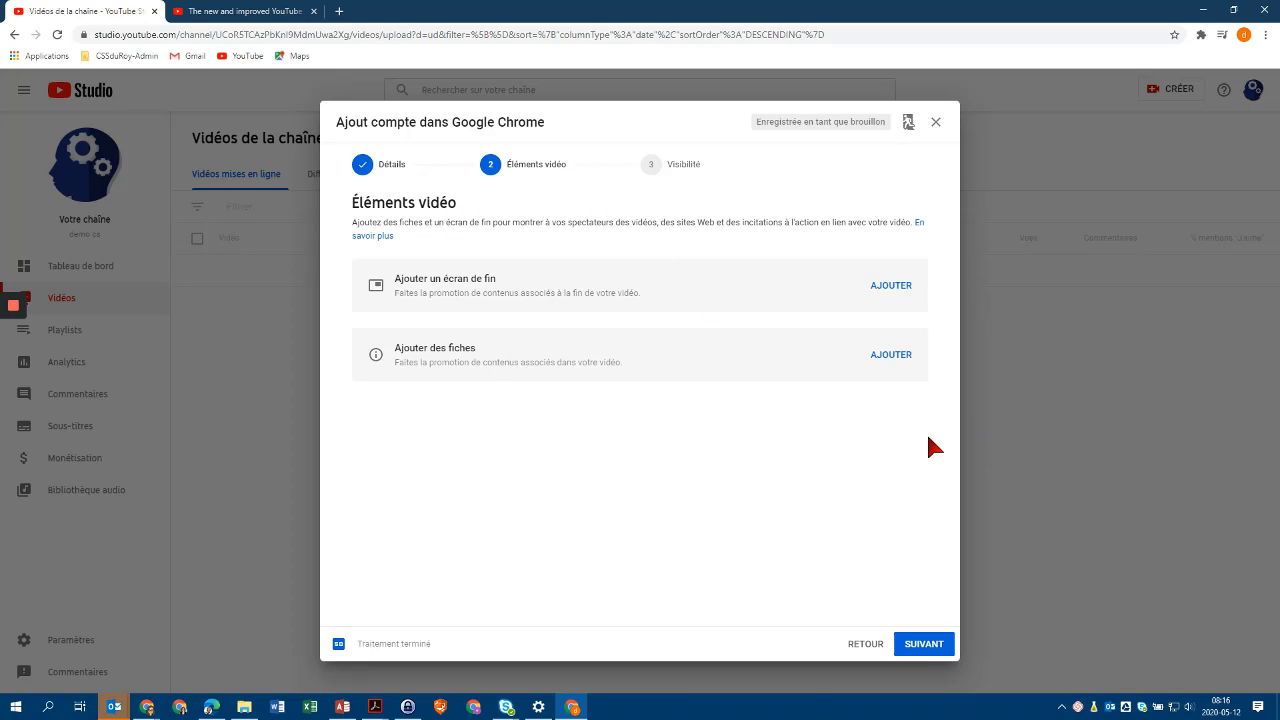
click(924, 644)
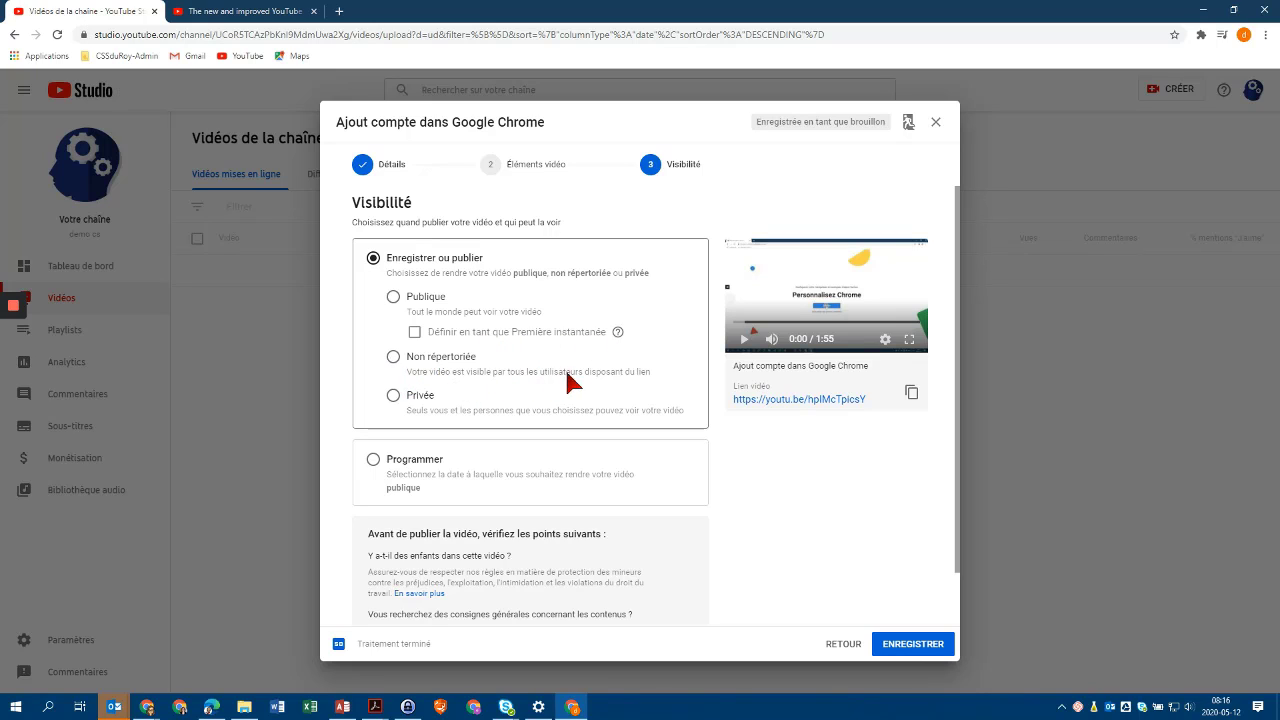
After trying private and scheduled options, save the video as Non répertoriée, published now.
click(393, 360)
click(392, 398)
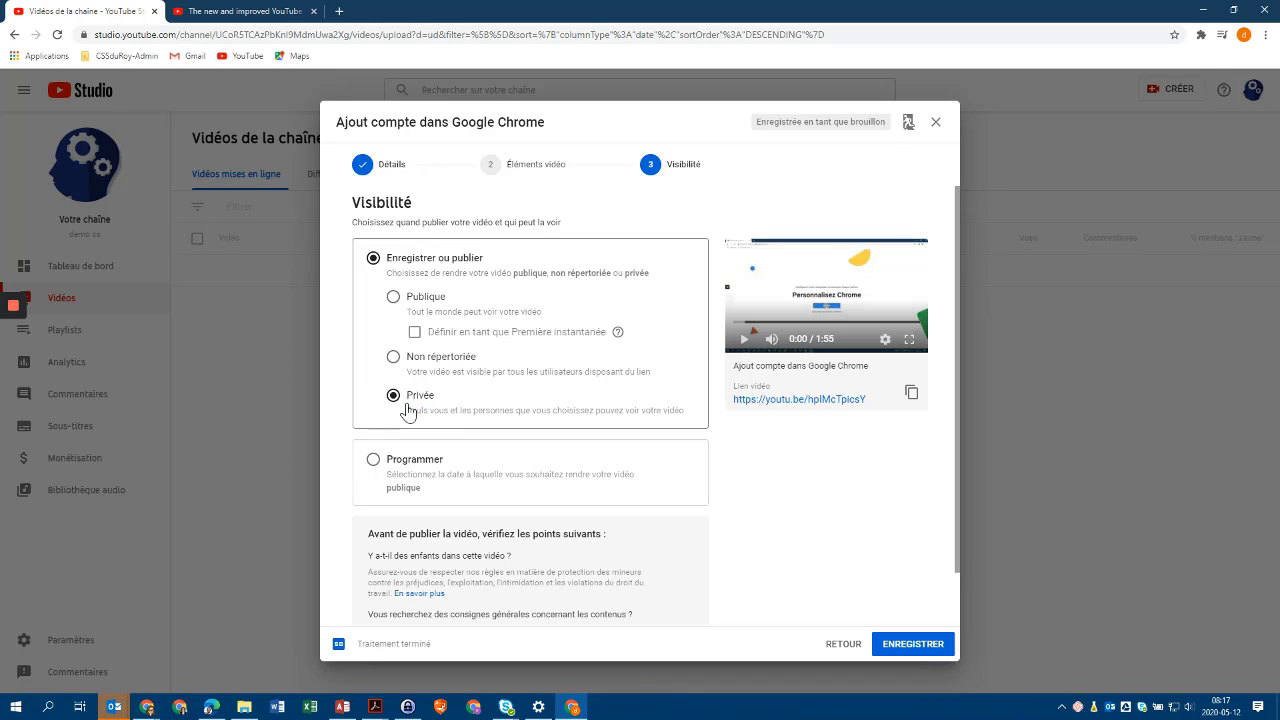
click(393, 362)
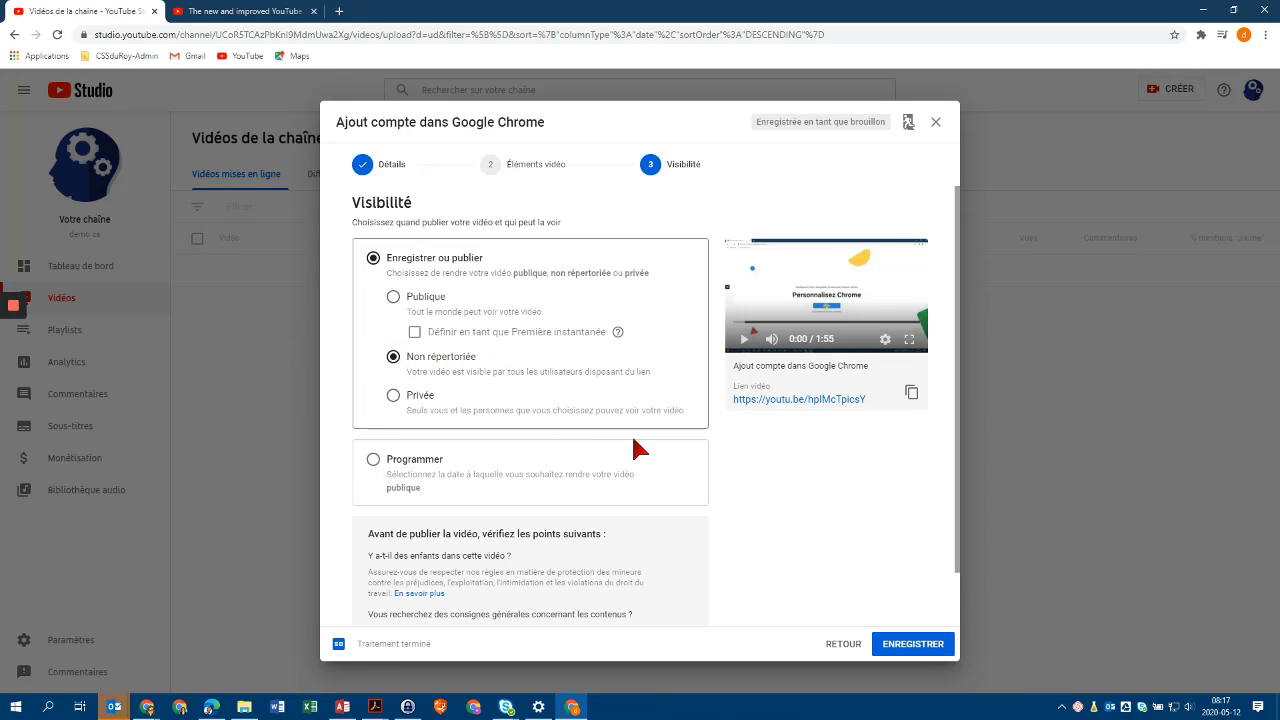
scroll(640, 450, down, 1)
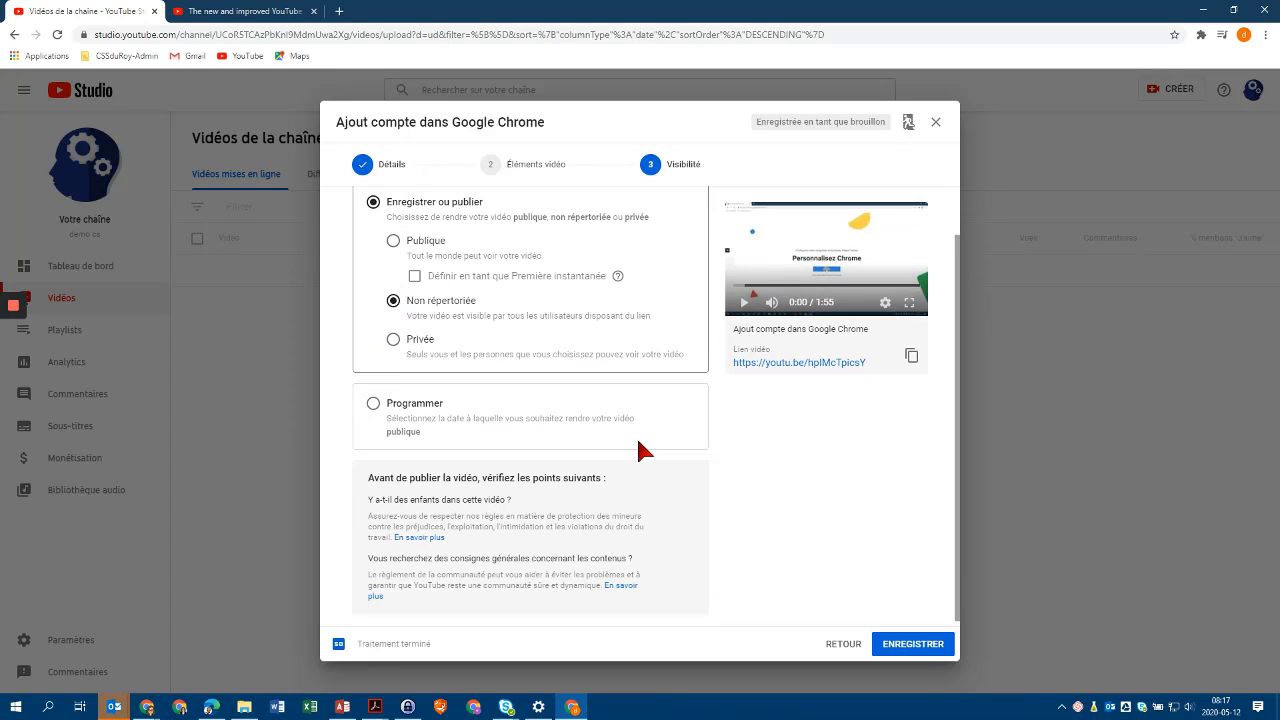
click(373, 401)
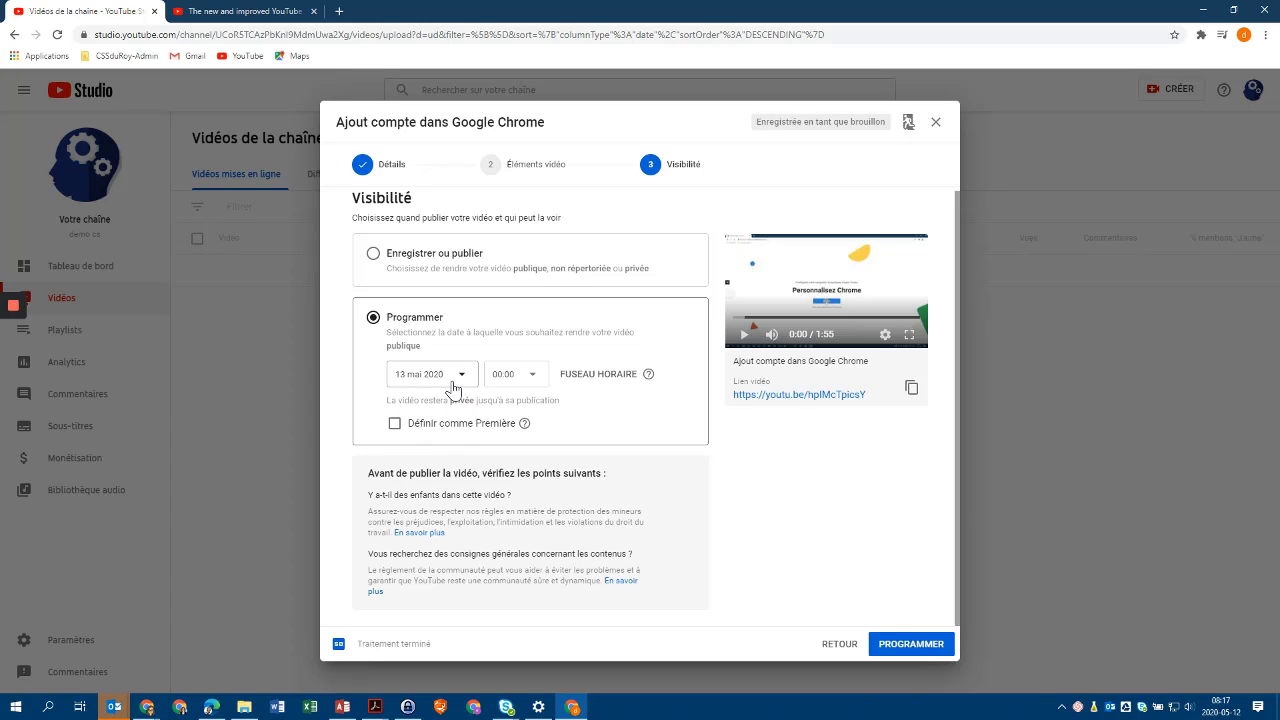
click(371, 256)
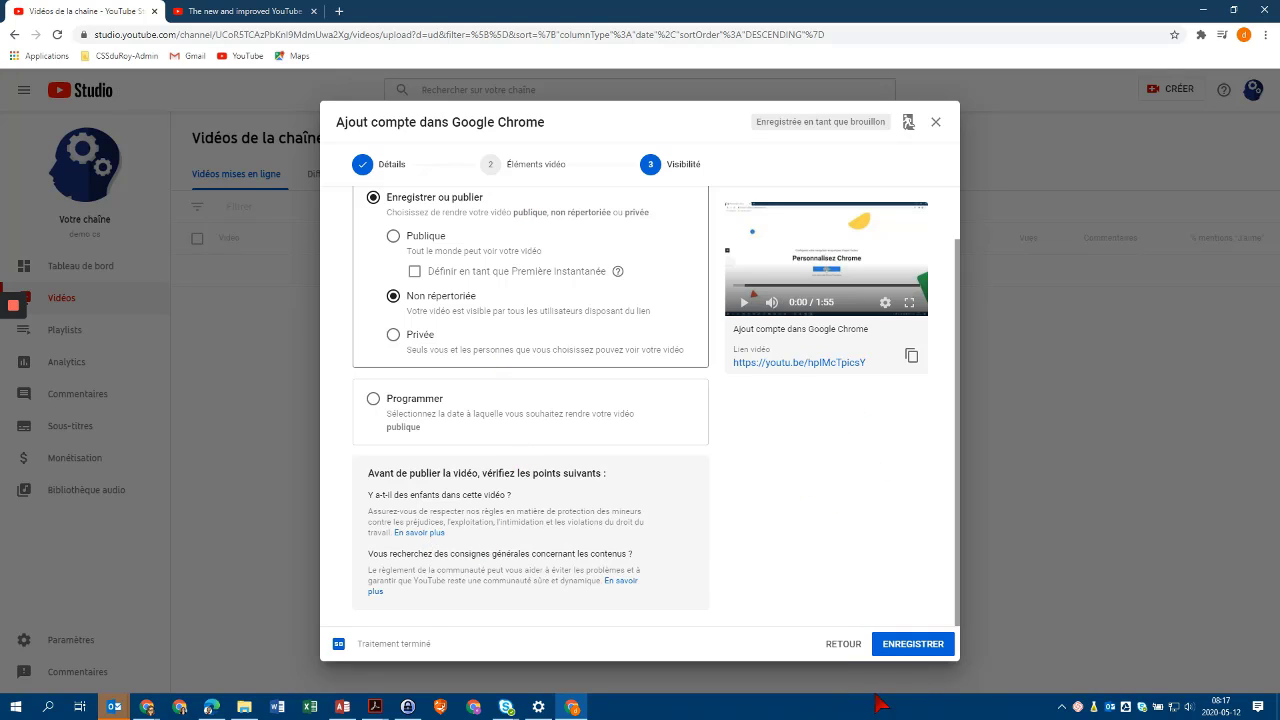
click(908, 645)
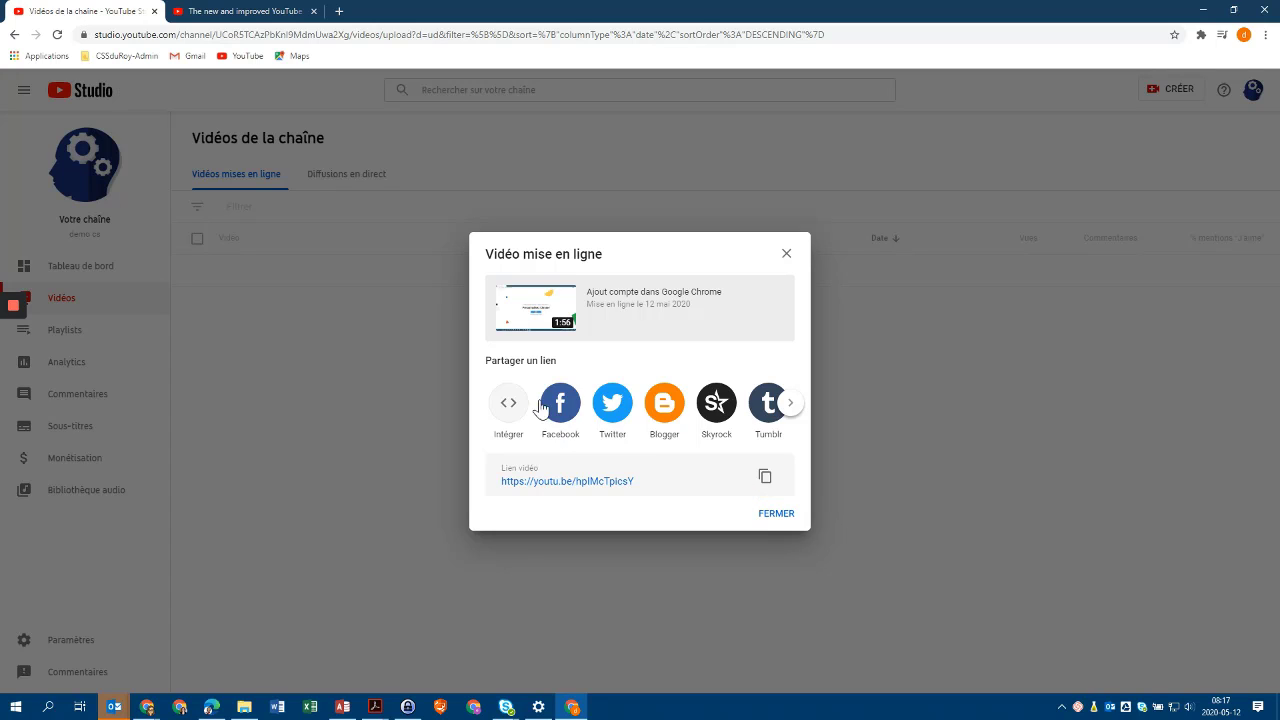
Browse the sharing destinations, then close the 'Vidéo mise en ligne' confirmation.
click(793, 403)
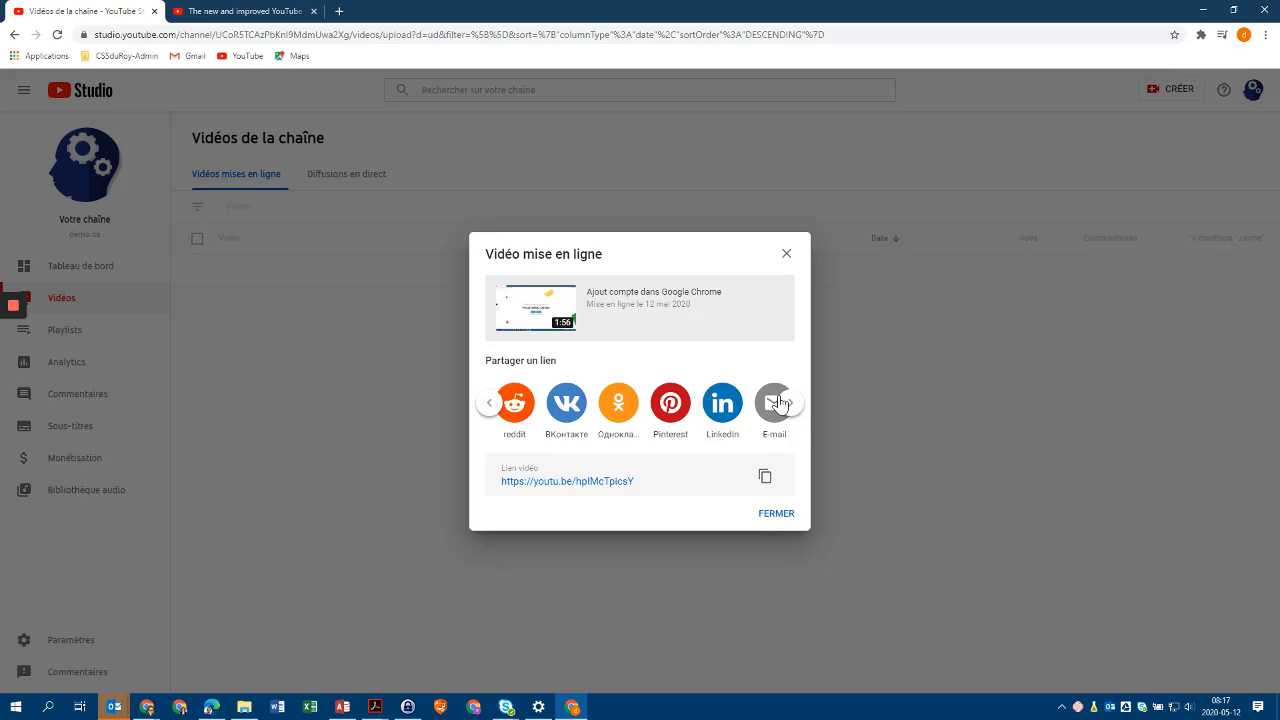
click(486, 405)
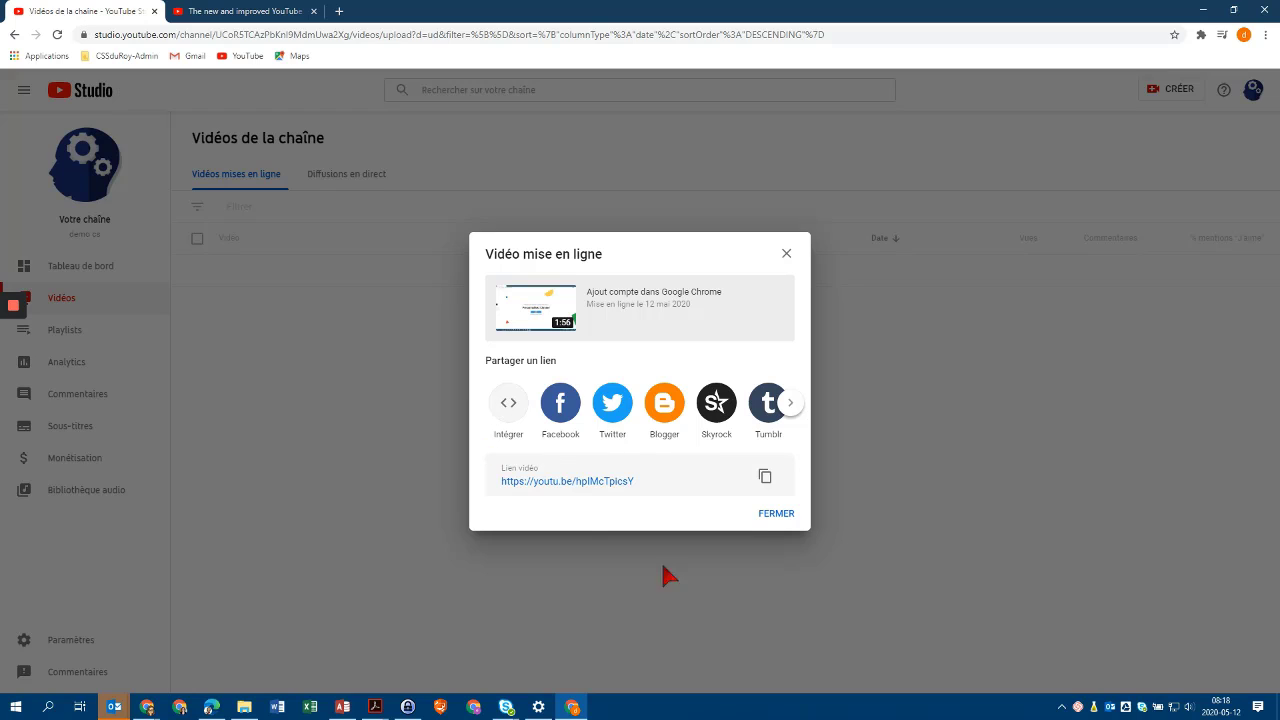
click(776, 514)
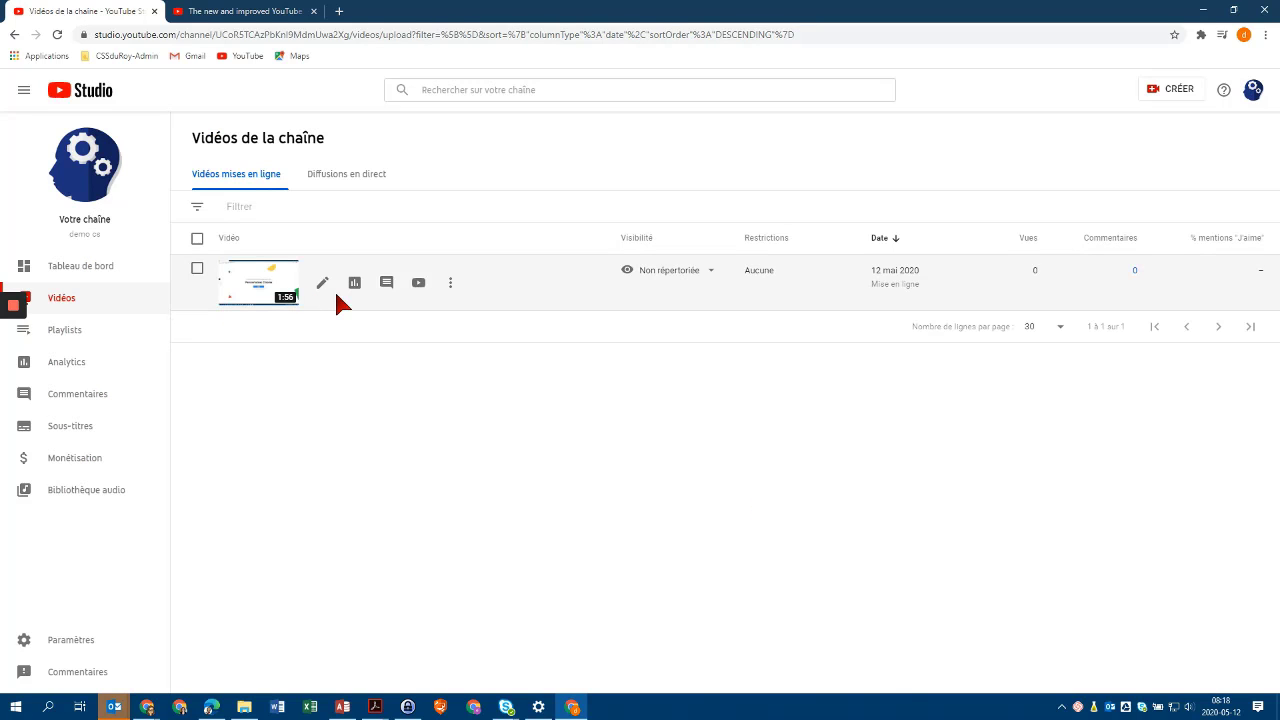
Open the video's Détails page and follow its youtu.be link to the YouTube watch page.
click(254, 292)
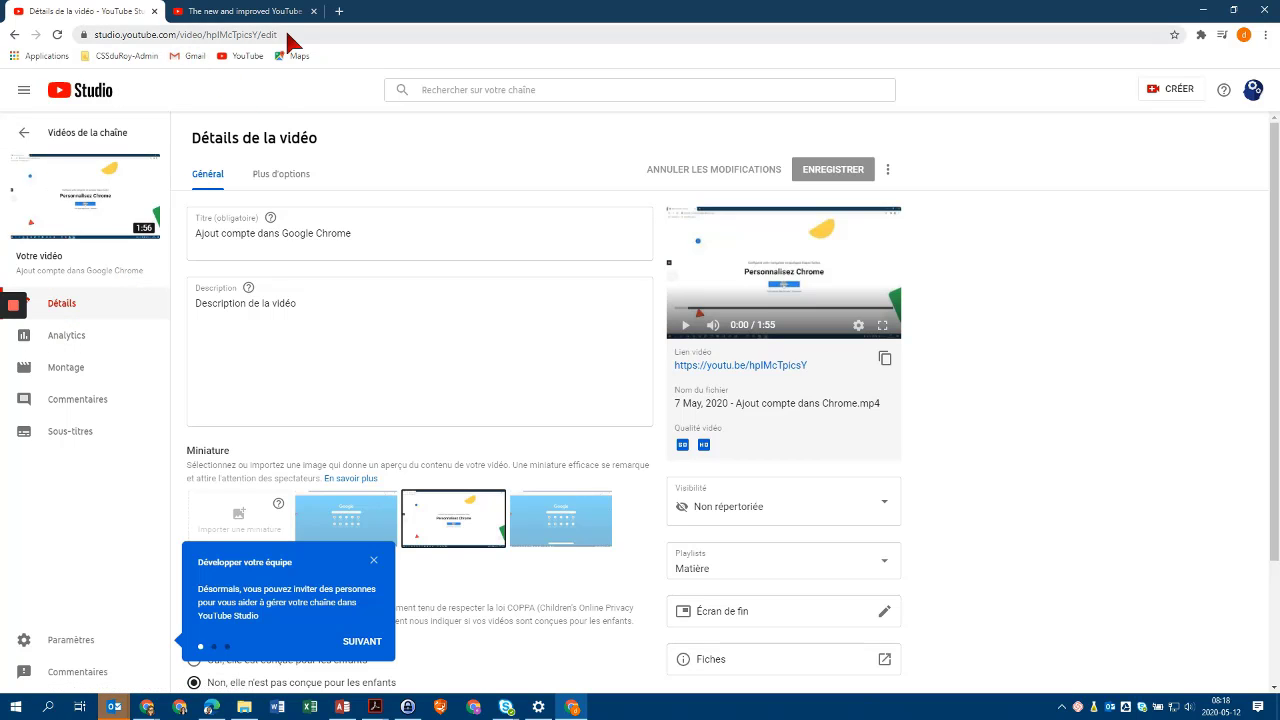
click(339, 12)
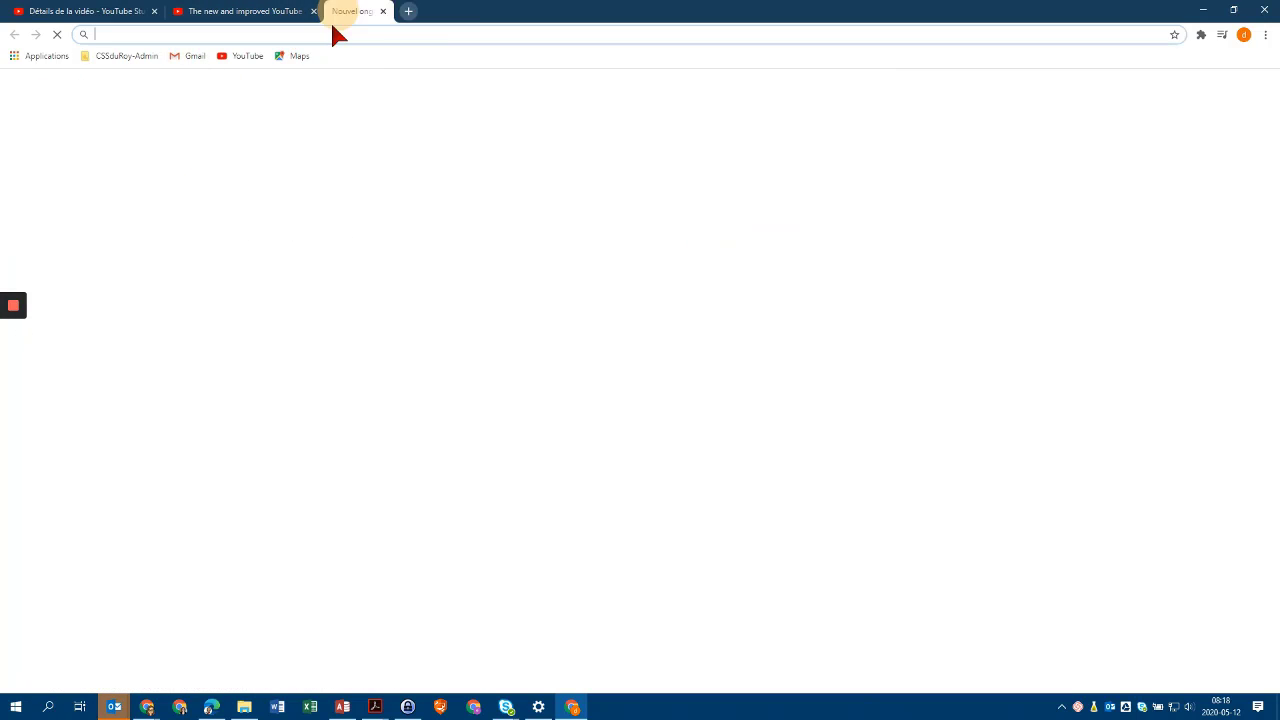
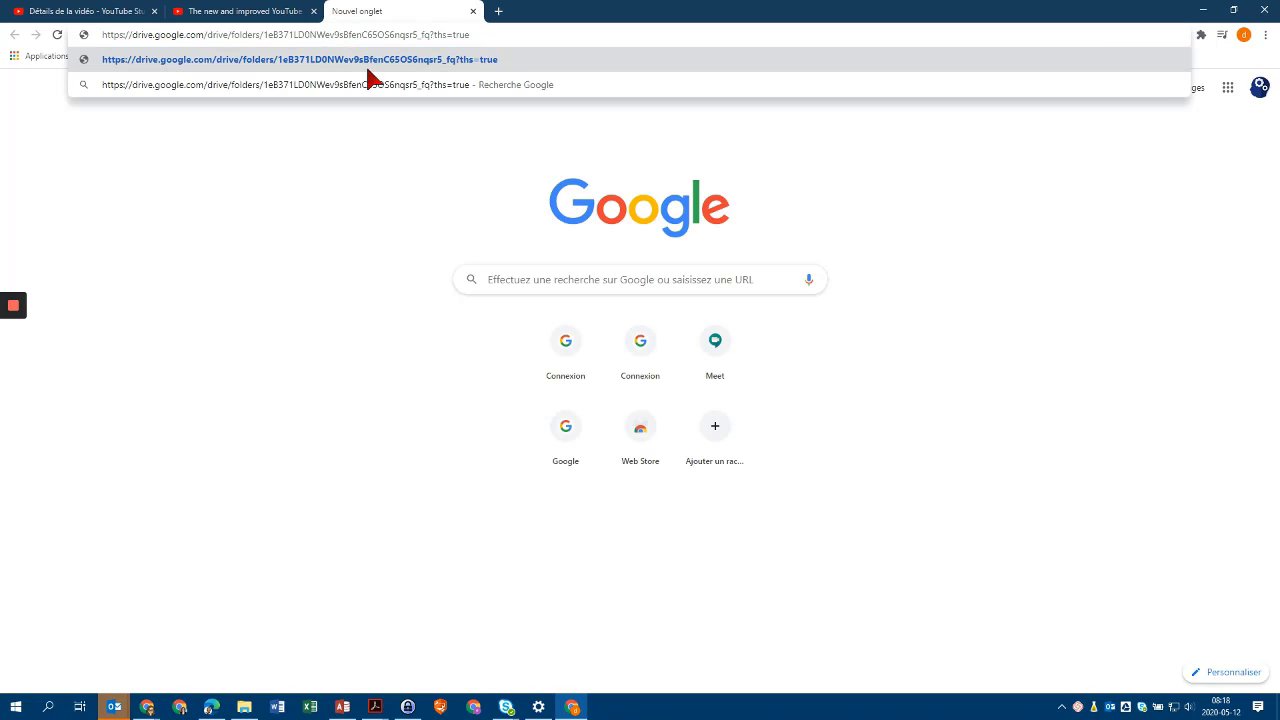
click(66, 12)
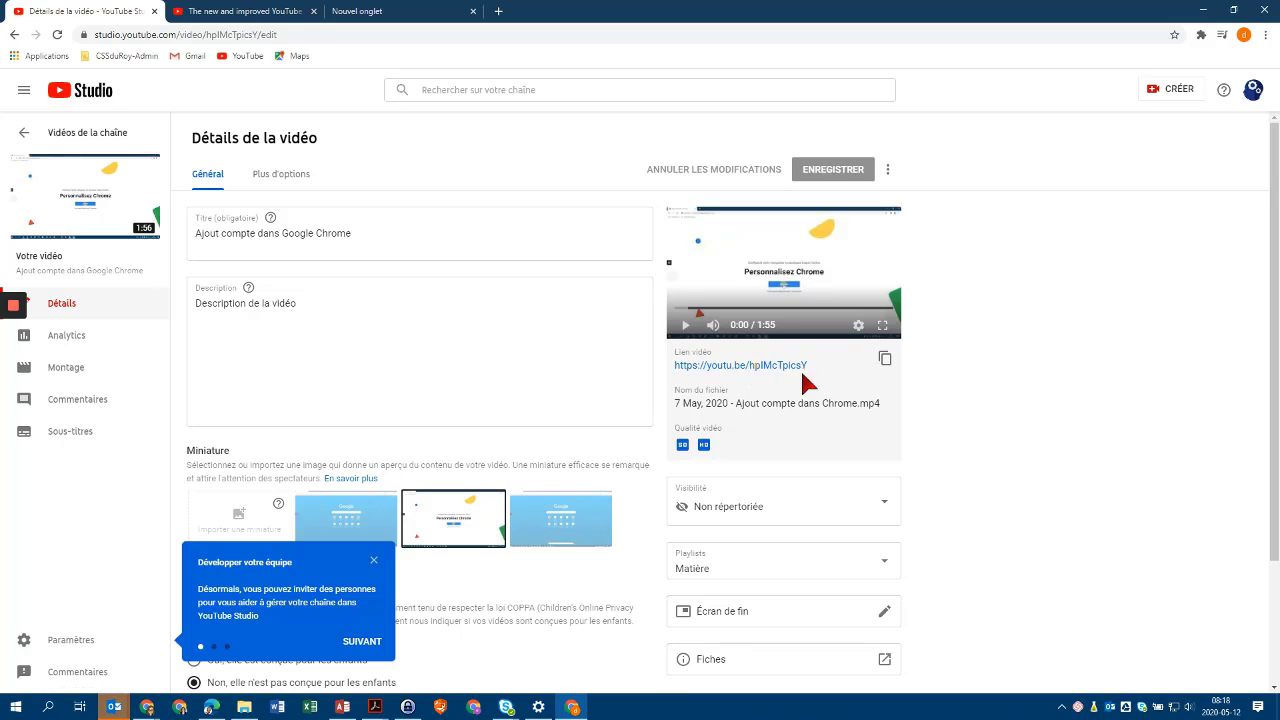
click(755, 366)
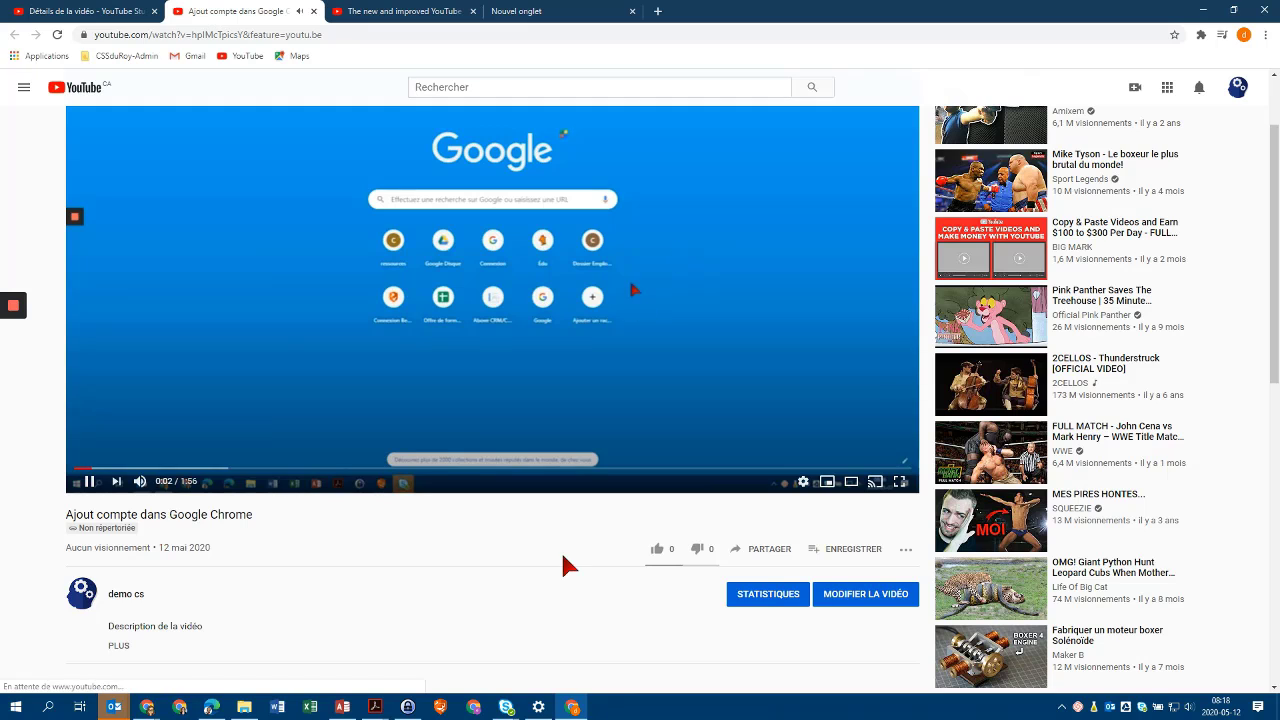
Pause playback, copy the youtu.be link from the PARTAGER panel, and close it.
click(578, 272)
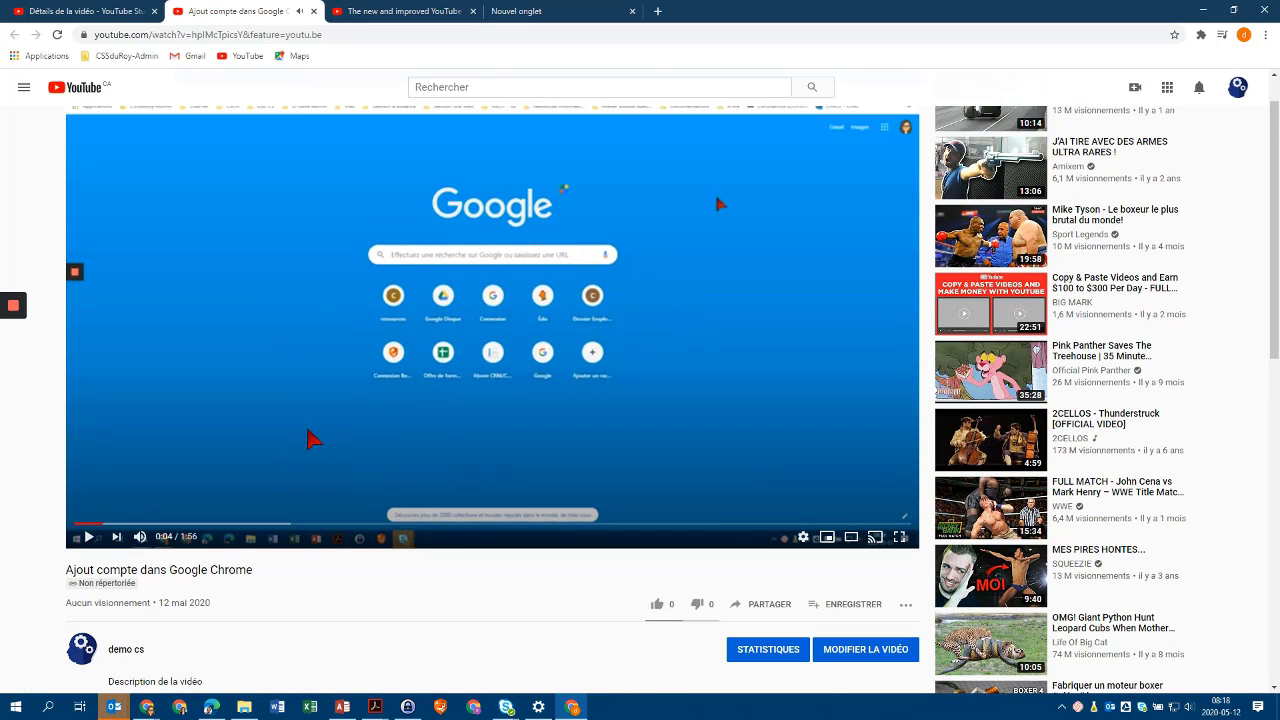
scroll(420, 594, down, 1)
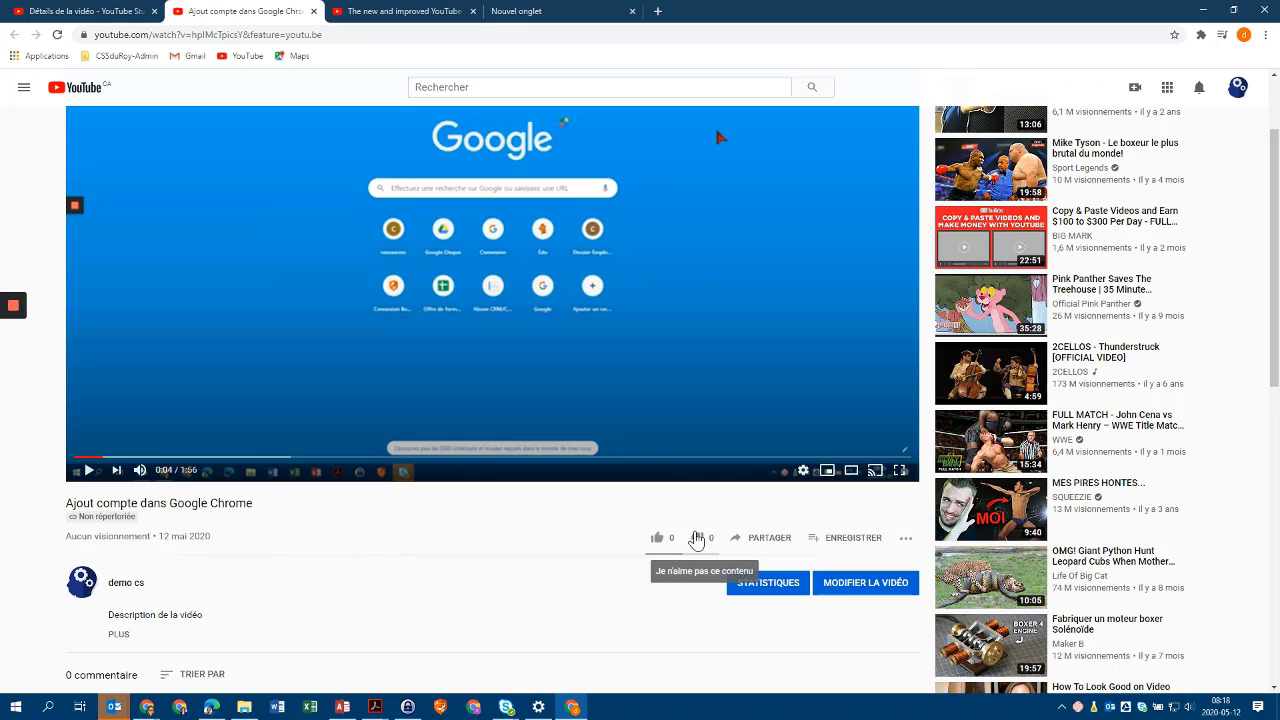
click(766, 539)
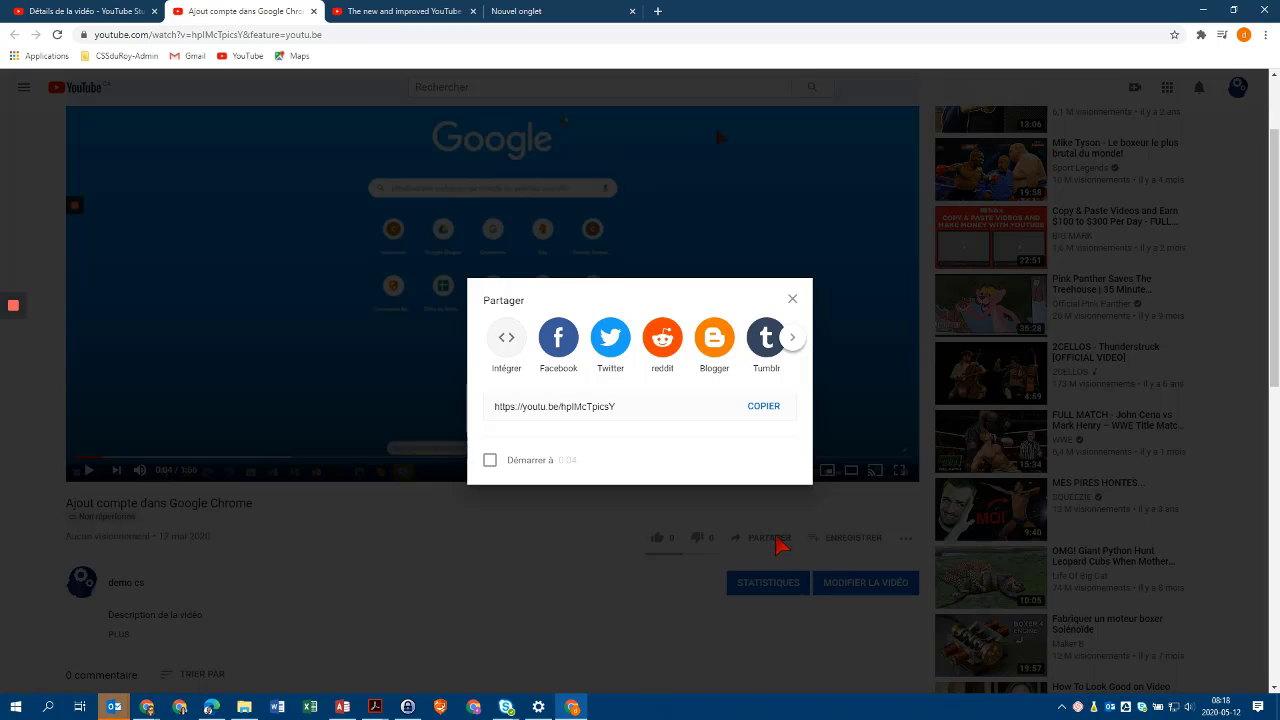
click(763, 410)
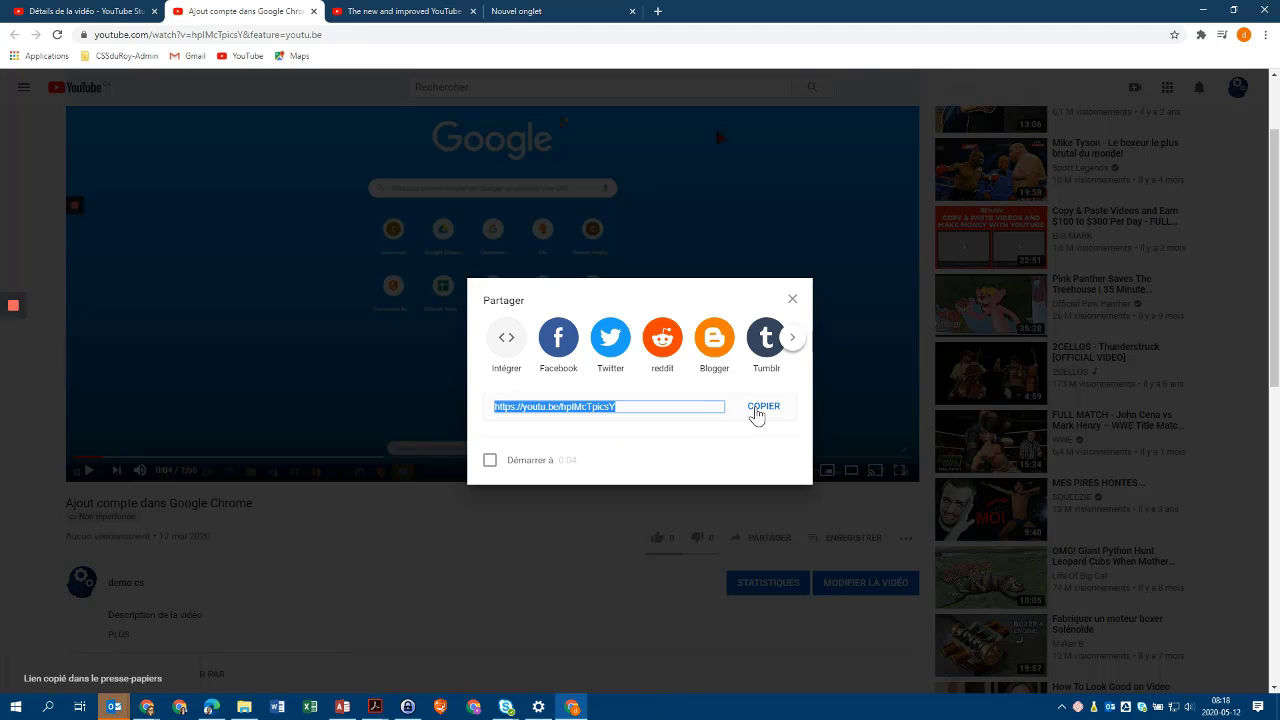
click(876, 259)
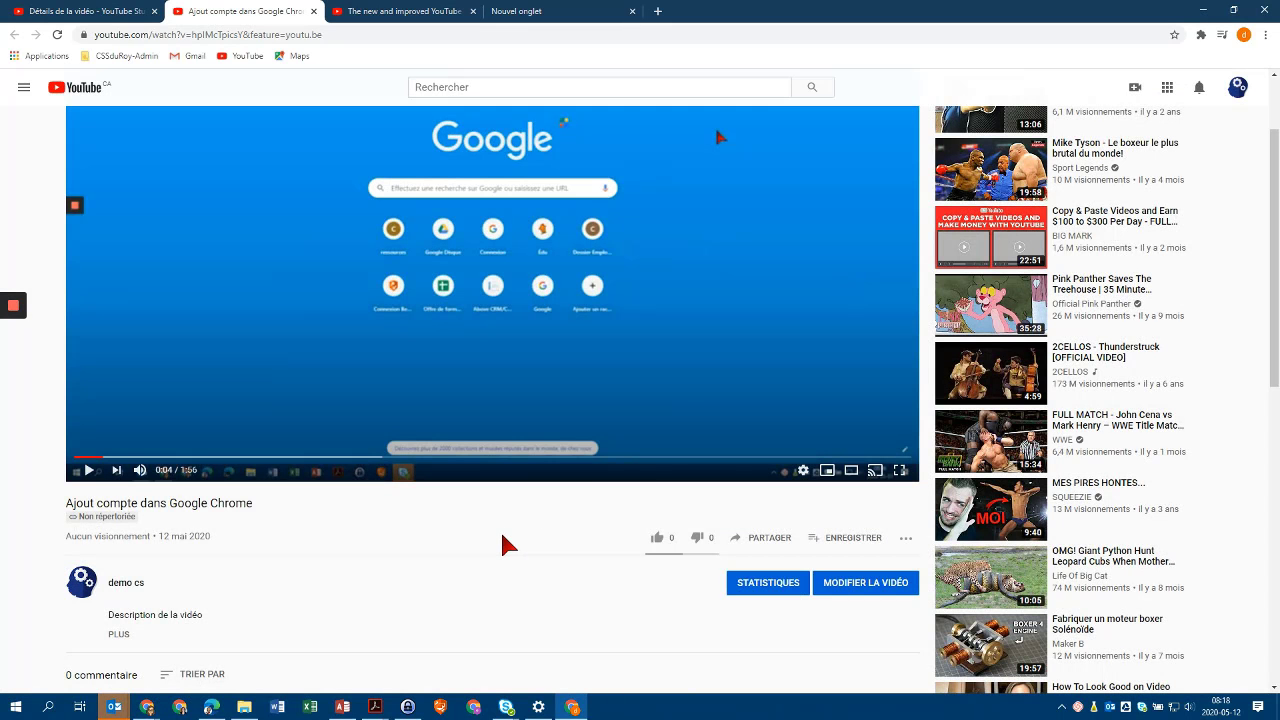